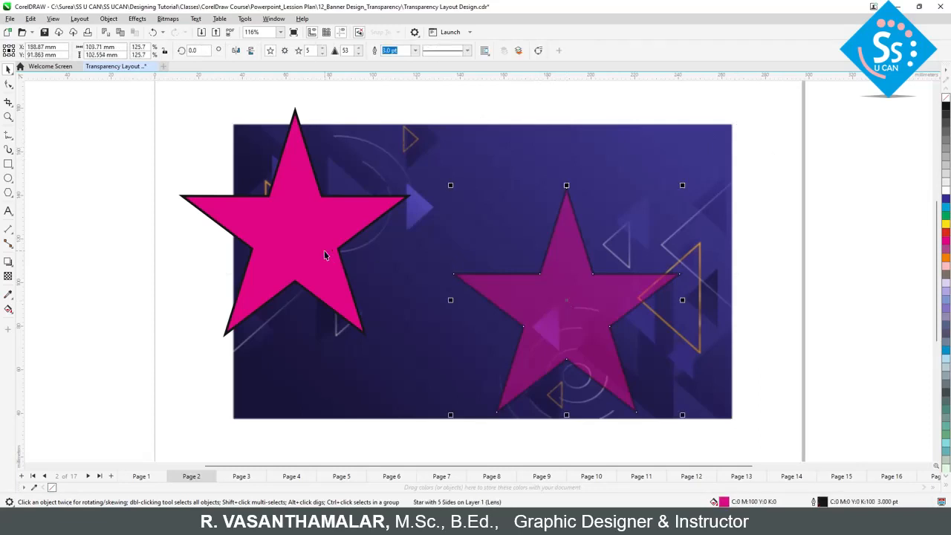
Step: Move the semi-transparent star down to about X 186.6 mm, Y 80.7 mm, and shift the opaque star slightly to the right
click(324, 250)
click(572, 322)
drag(591, 304, 554, 339)
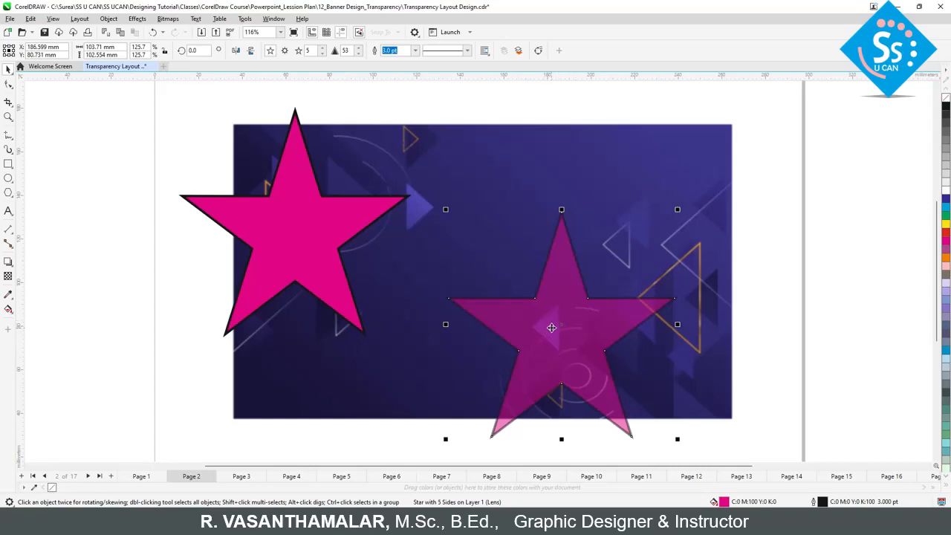
click(294, 238)
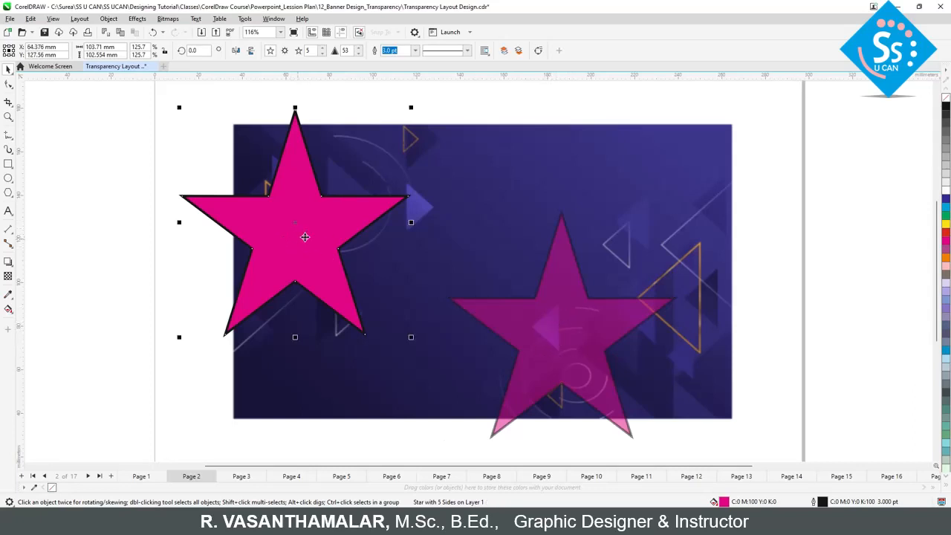
drag(293, 243, 314, 242)
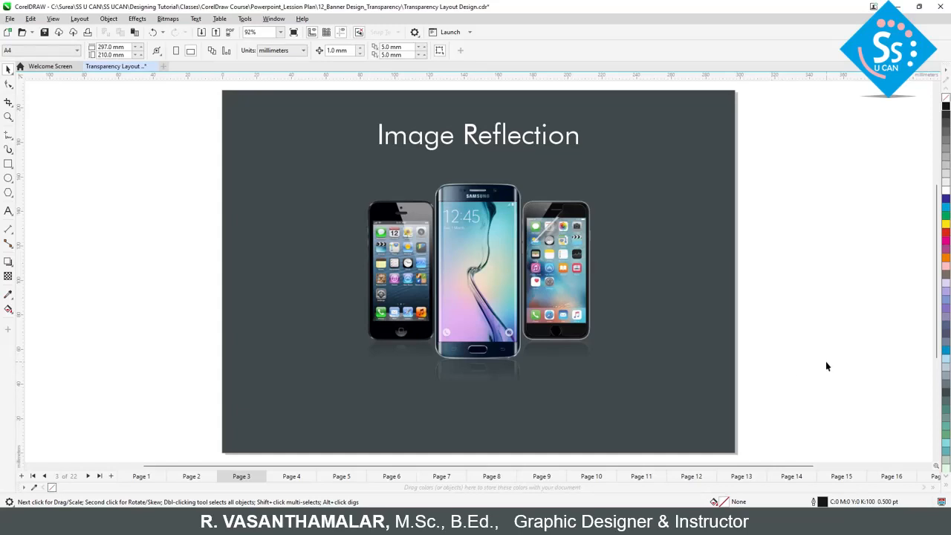
Step: Browse the sample designs from Page 3 through the merge mode patterns on Page 8
key(Page_Down)
key(Page_Down)
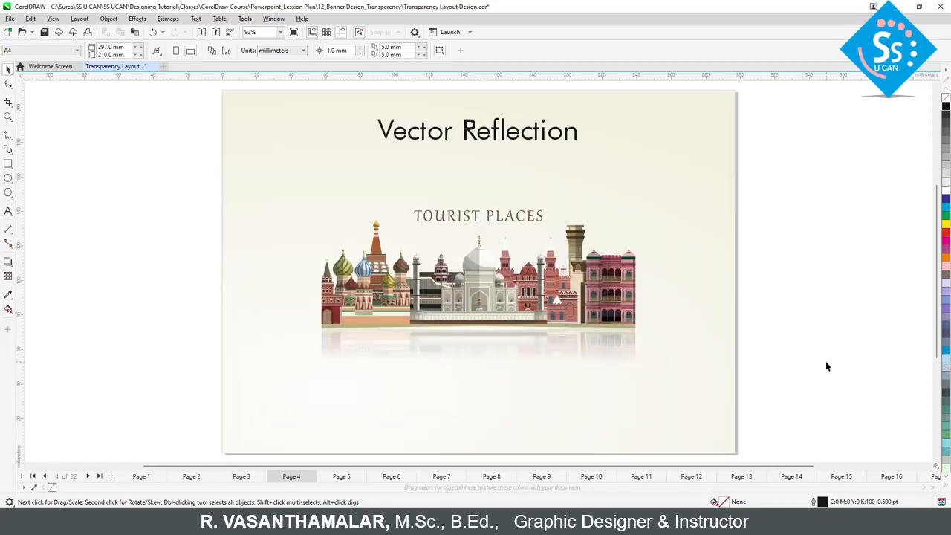
key(Page_Down)
key(Page_Down)
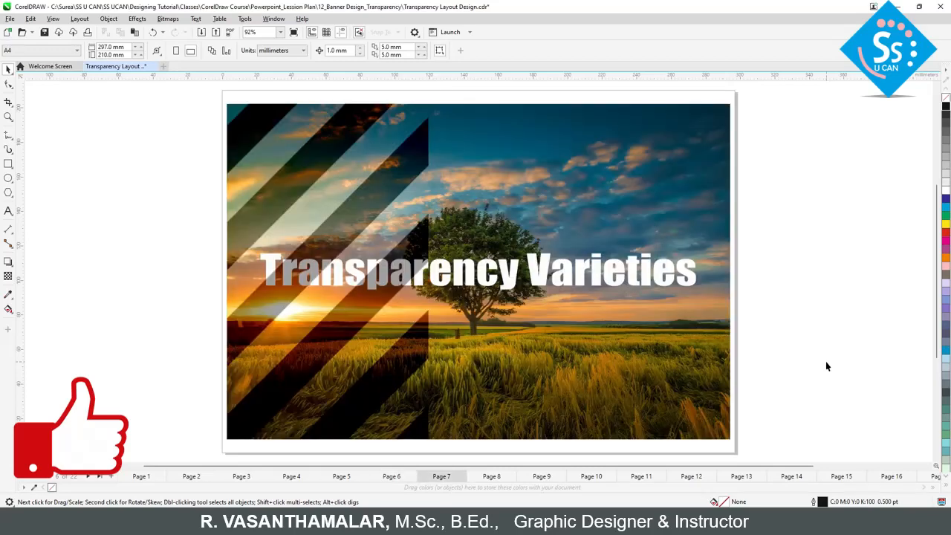
key(Page_Down)
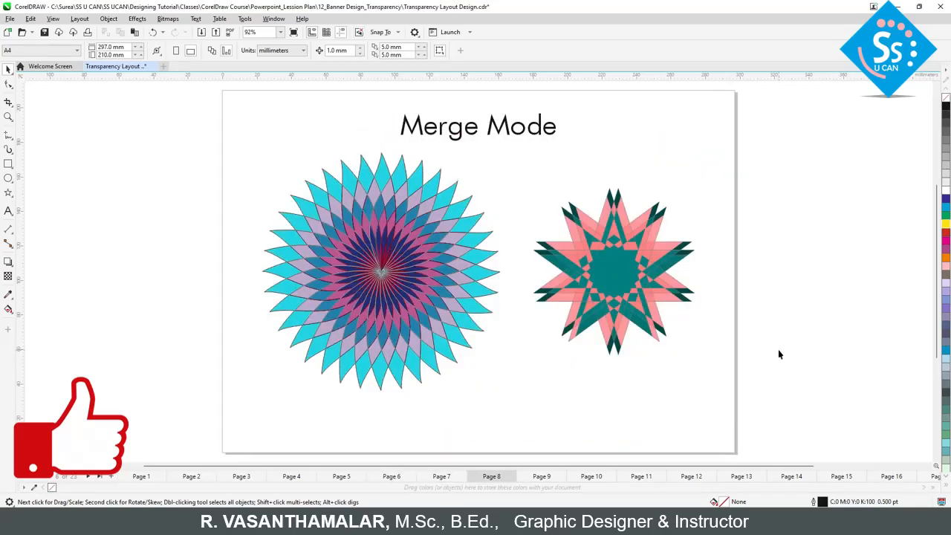
Step: On Page 9, move the bright feathered lens from the tree up into the sky, to about X 165.4 mm, Y 117.2 mm
key(Page_Down)
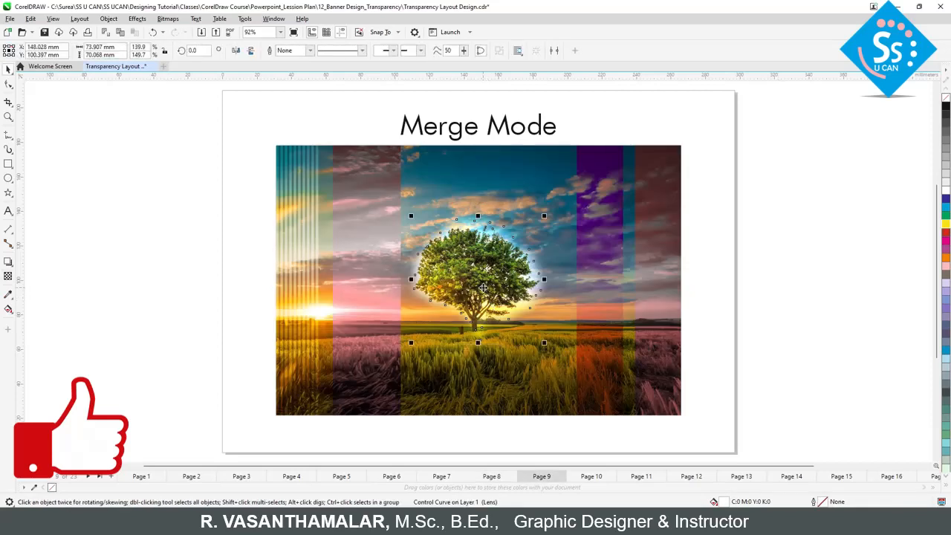
key(ctrl+z)
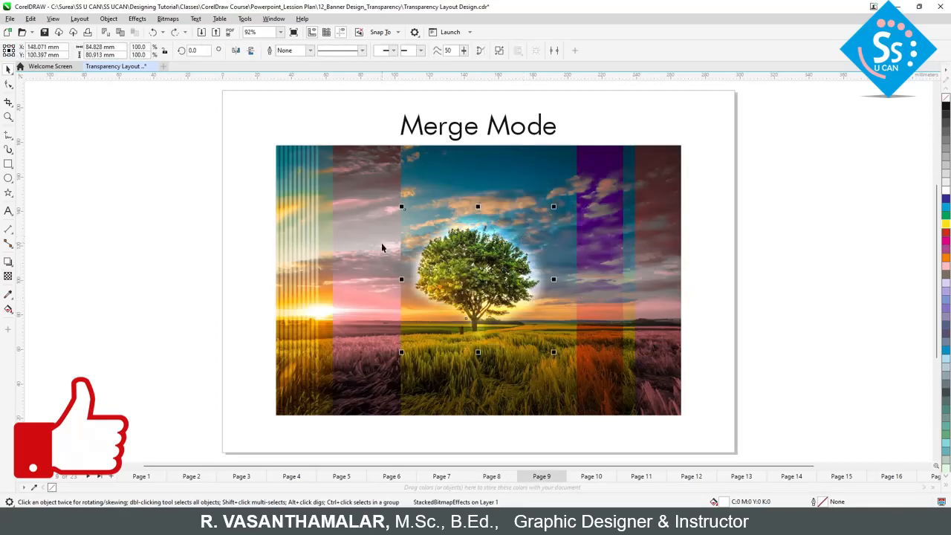
drag(486, 273, 517, 244)
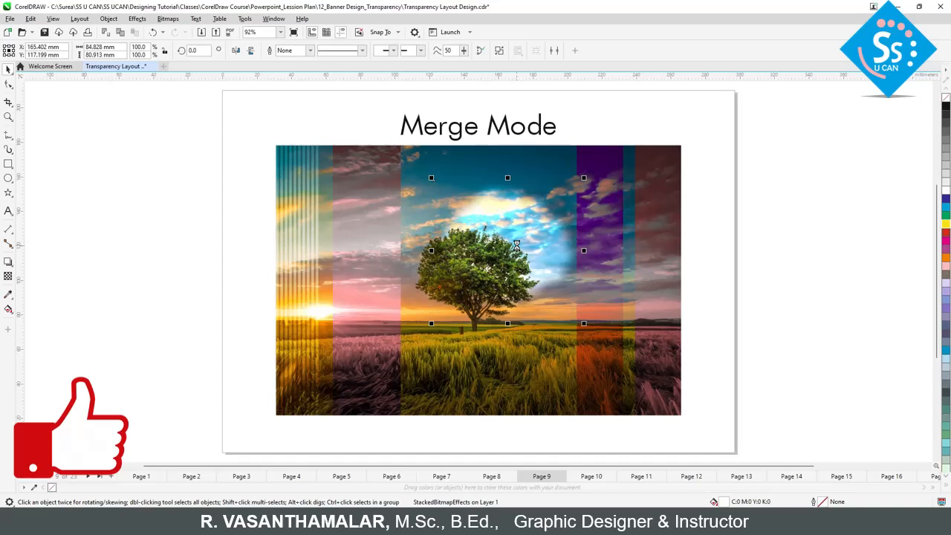
Step: Select the three phones on the Image Reflection page and duplicate them in place, undoing the trial move of the copy
key(Page_Down)
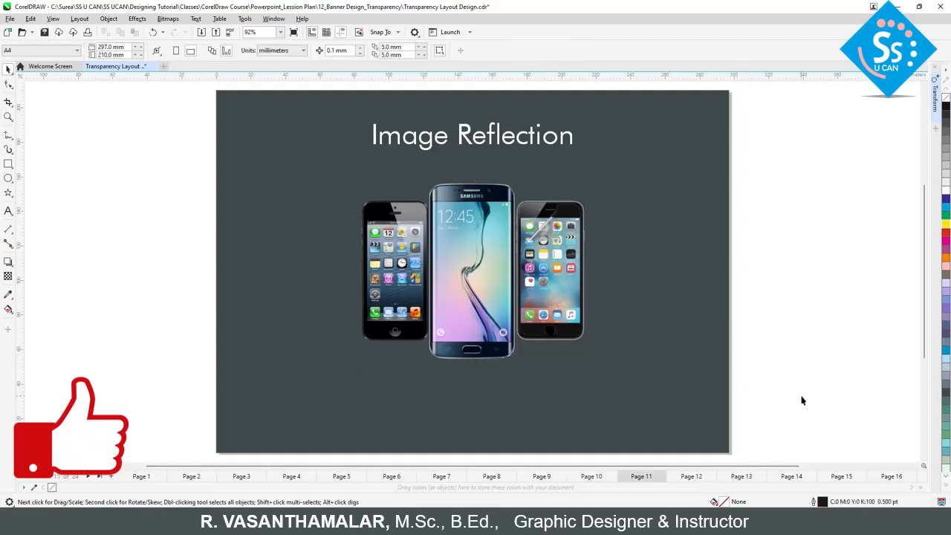
drag(802, 401, 292, 168)
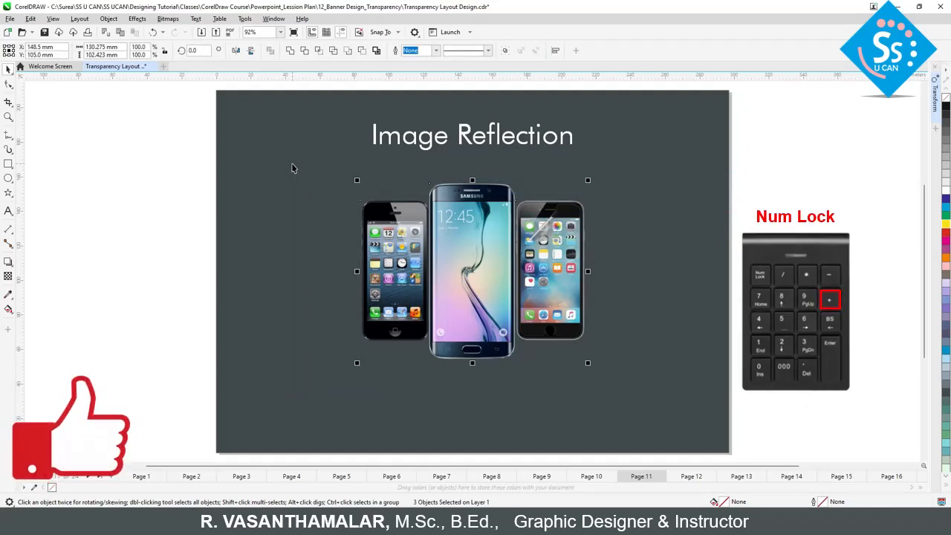
key(KP_Add)
drag(499, 227, 565, 230)
key(ctrl+z)
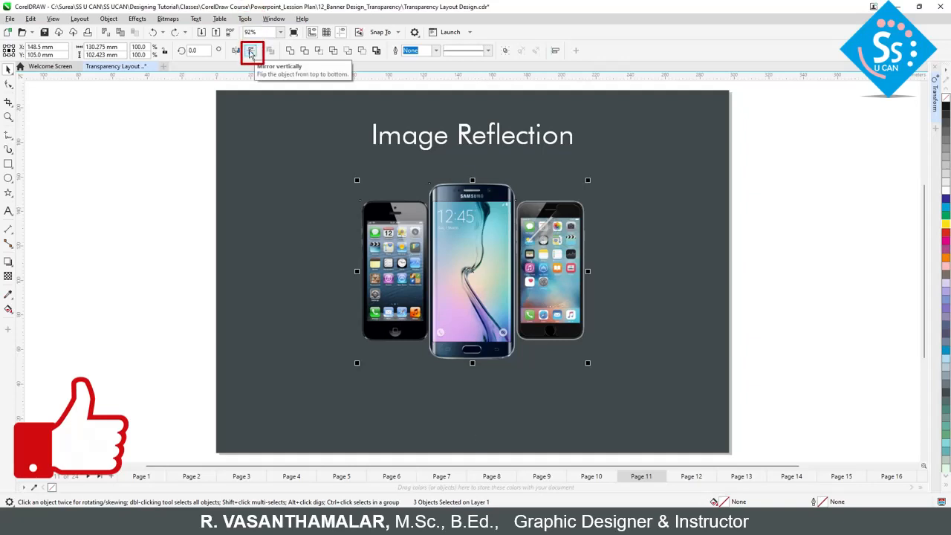
Step: Try to mirror the phones vertically, first in place and again by flipping them down across their lower edge
click(250, 52)
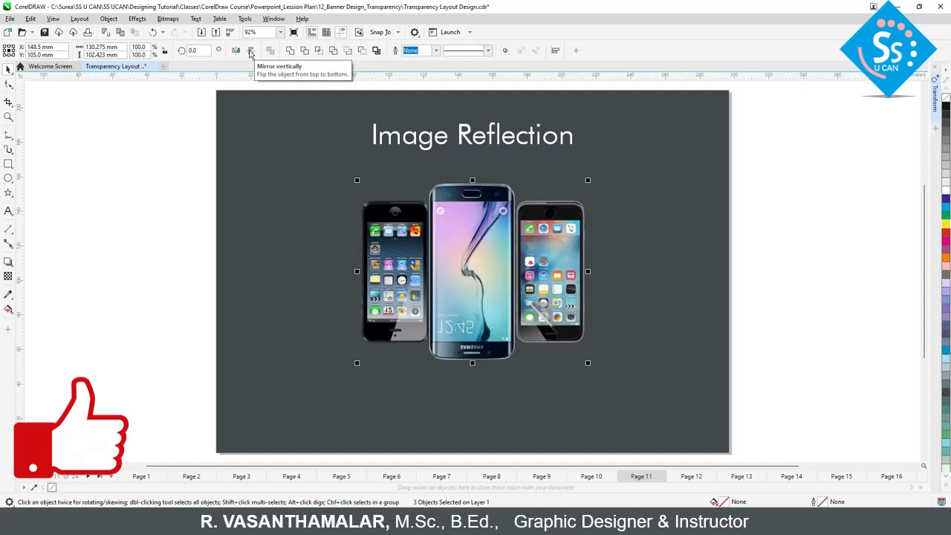
key(ctrl+z)
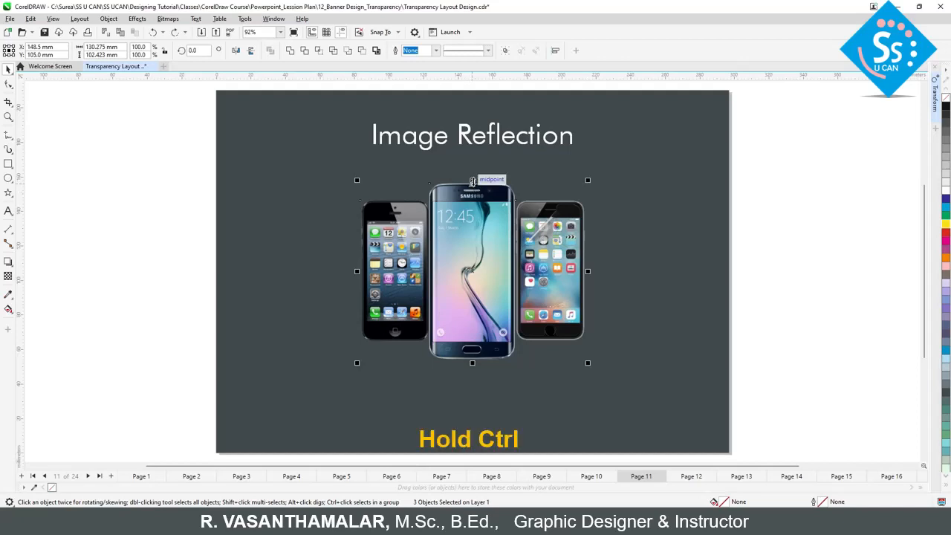
drag(472, 180, 482, 438)
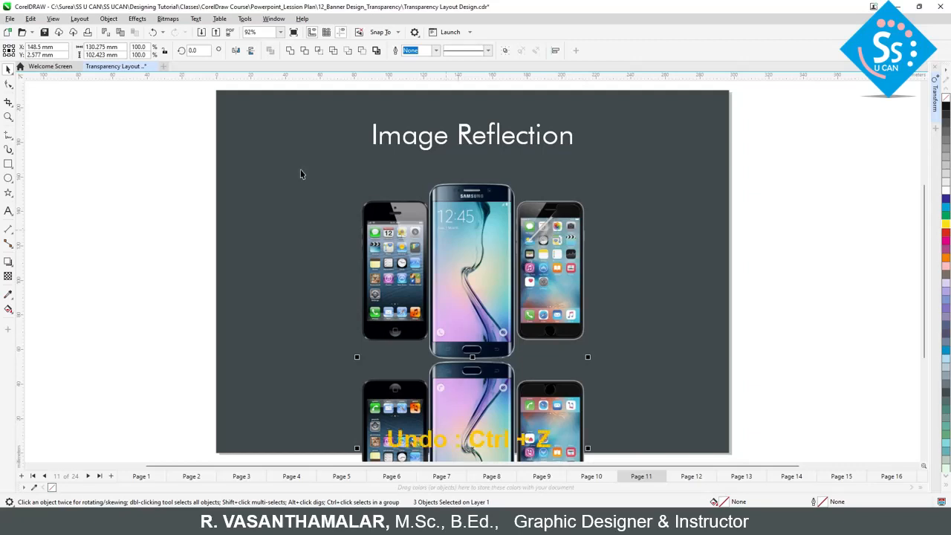
click(152, 32)
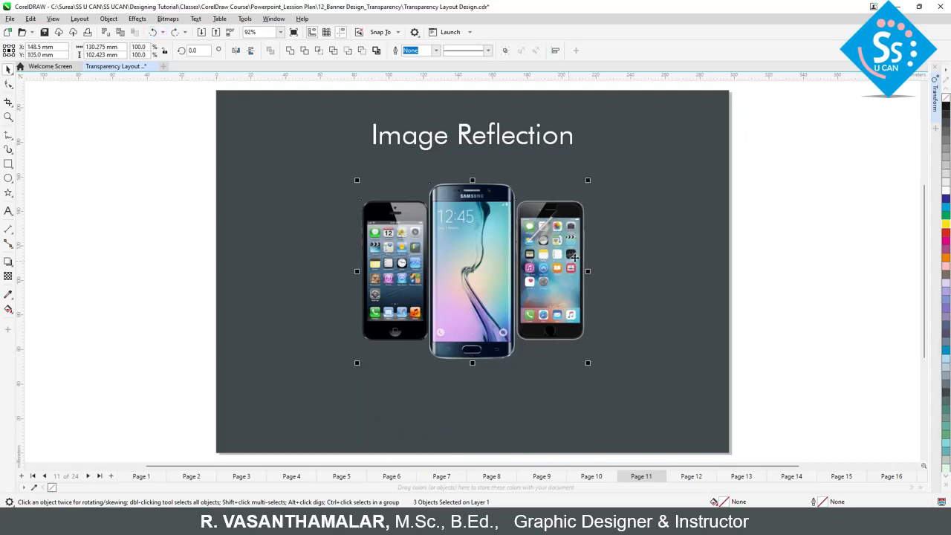
drag(471, 271, 406, 284)
key(ctrl+z)
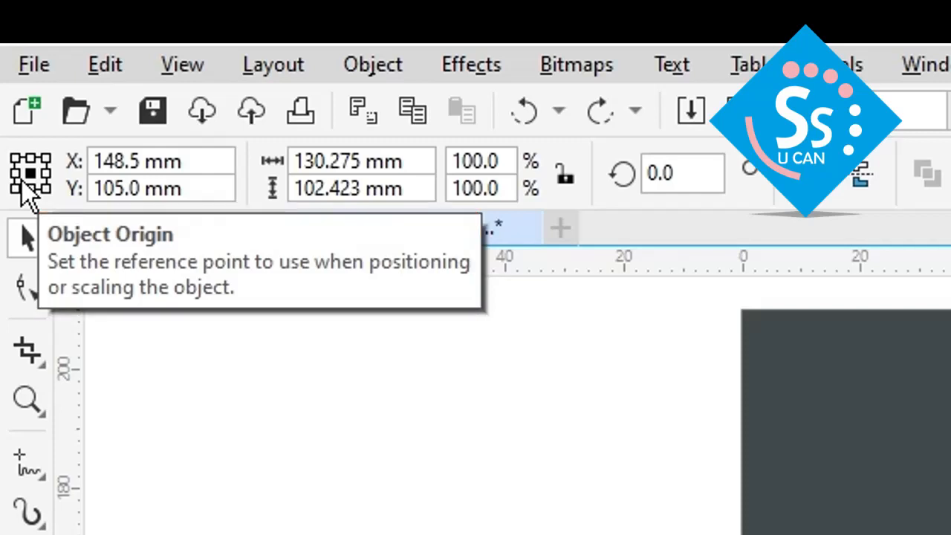
Step: Try out the different object origin reference points for the selected phones
click(30, 181)
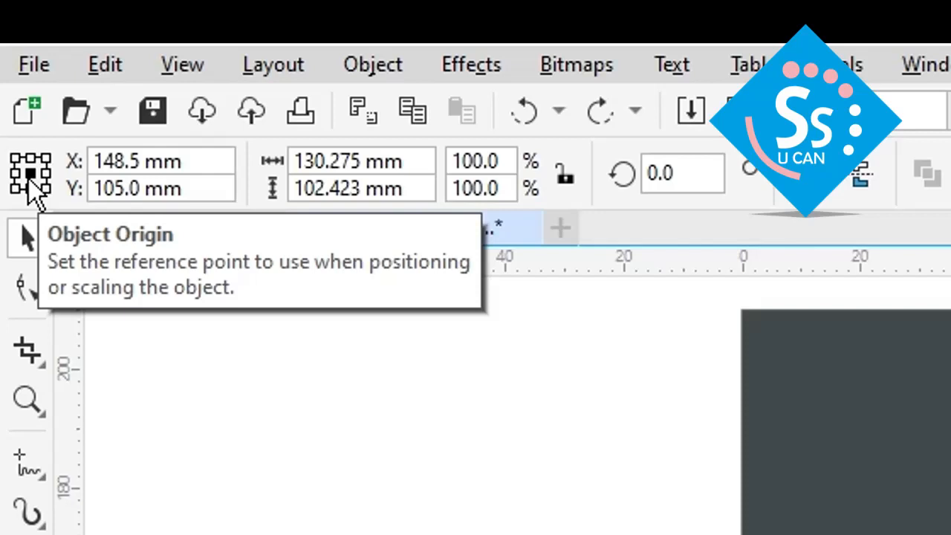
click(30, 188)
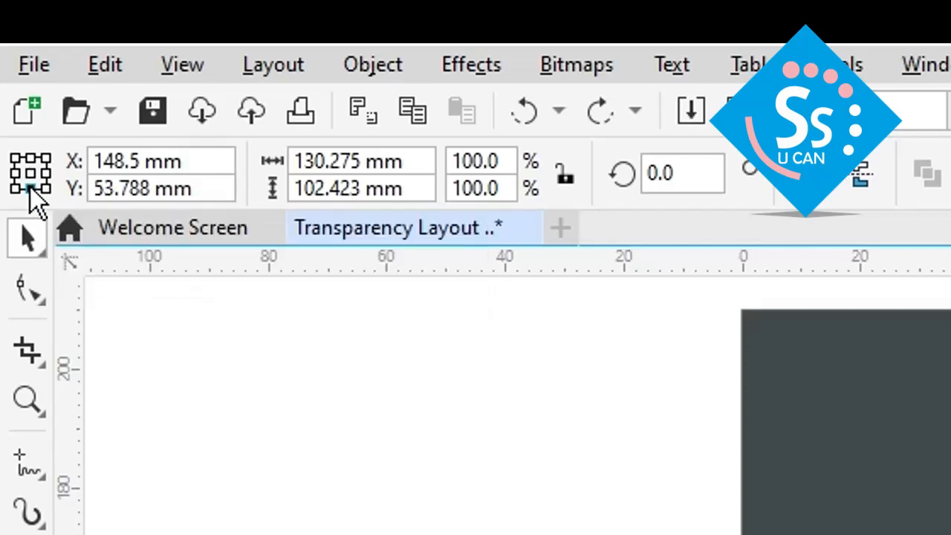
click(46, 188)
click(46, 173)
click(30, 158)
click(15, 158)
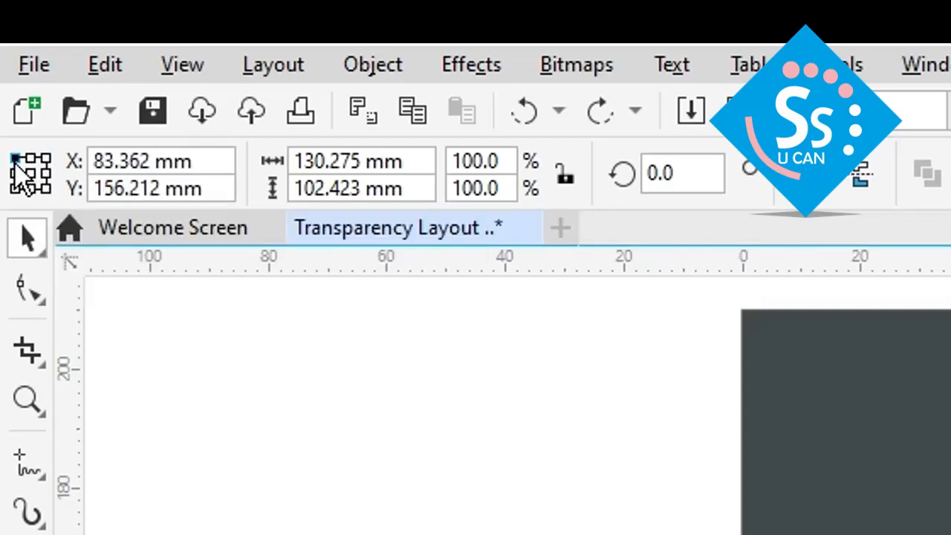
click(15, 173)
click(31, 173)
click(30, 189)
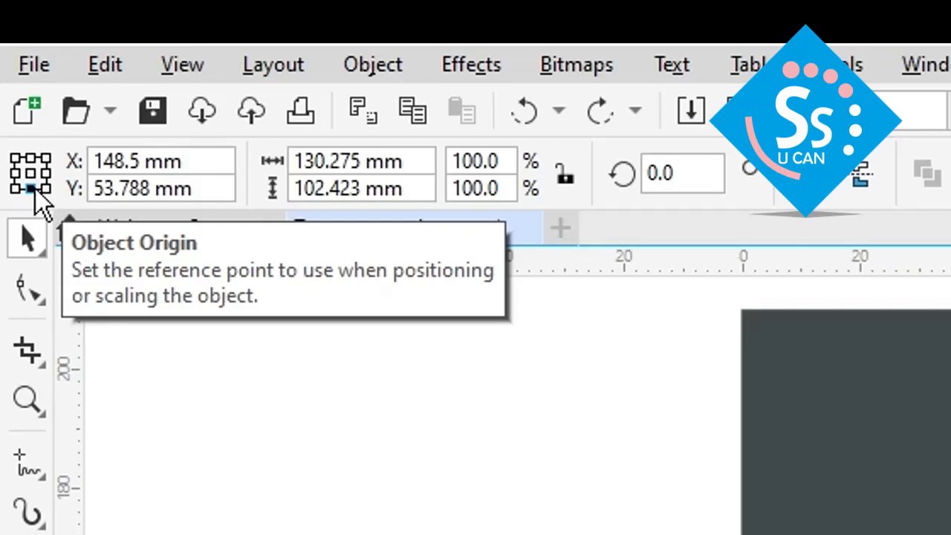
Step: Set the object origin to the bottom-centre point and mirror the grouped phones vertically
click(31, 174)
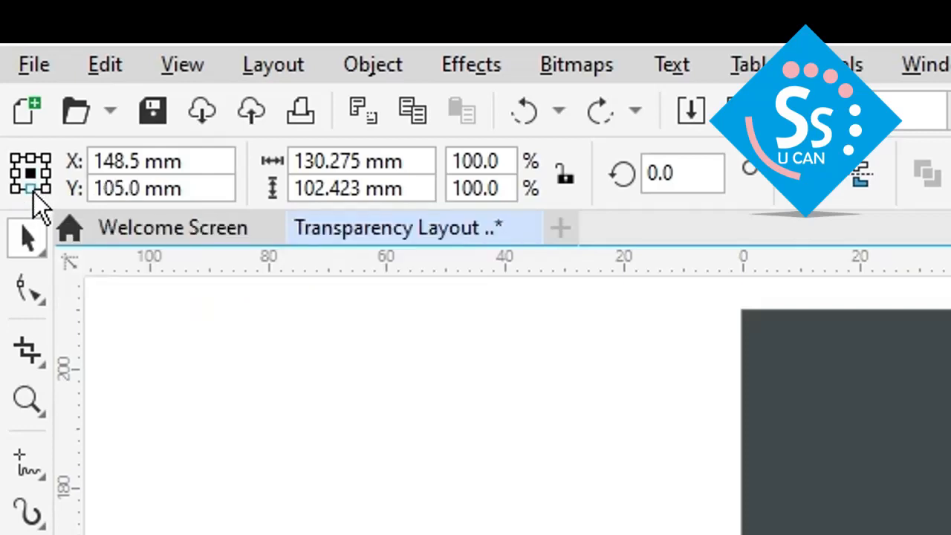
click(33, 192)
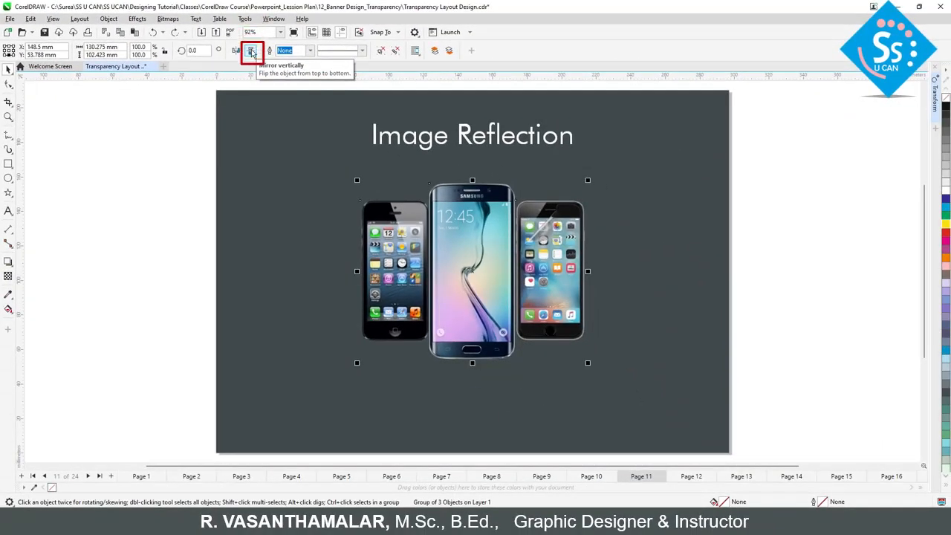
click(251, 52)
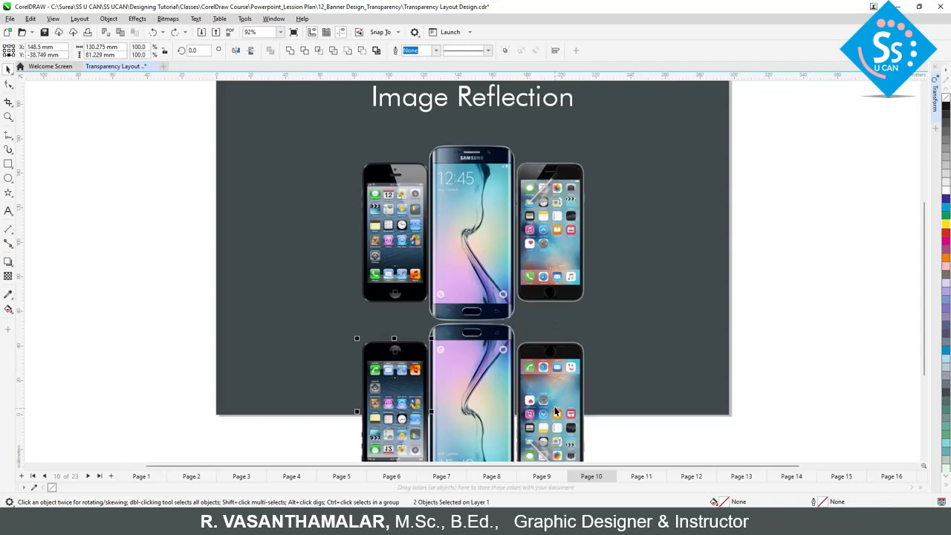
Step: Select both outer mirrored phones and move them straight up until they meet the bottoms of the upright phones
shift+click(553, 392)
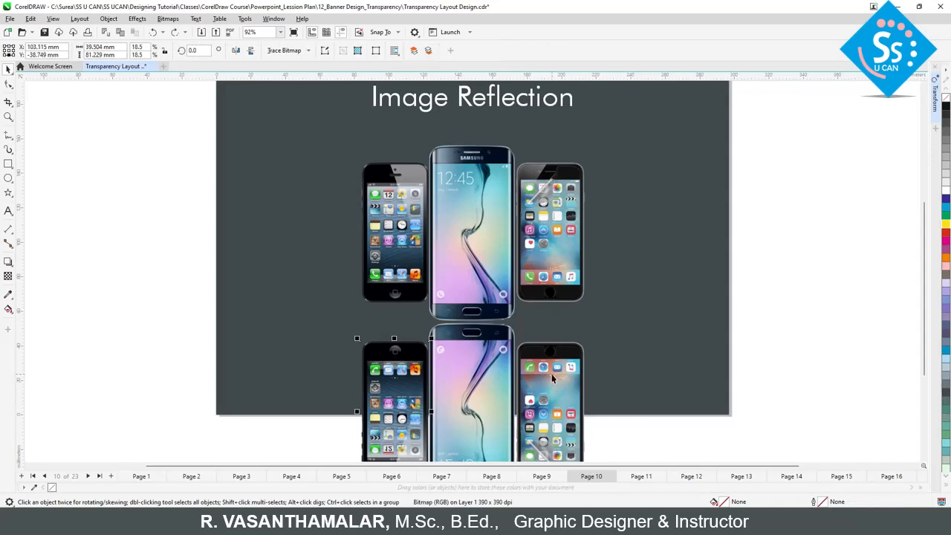
shift+click(554, 380)
drag(557, 402, 557, 361)
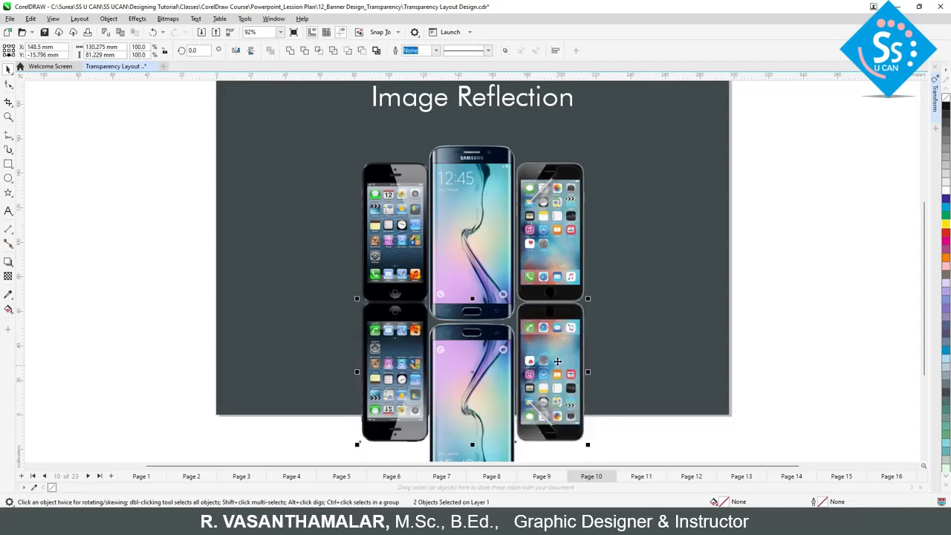
Step: Apply a vertical fountain transparency to the mirrored middle phone, fading it out downward
click(506, 390)
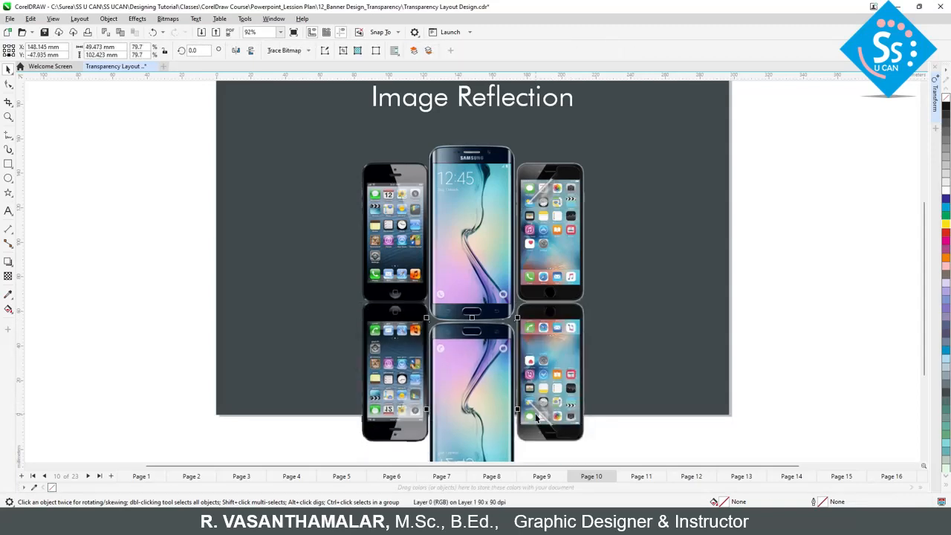
key(F4)
click(8, 276)
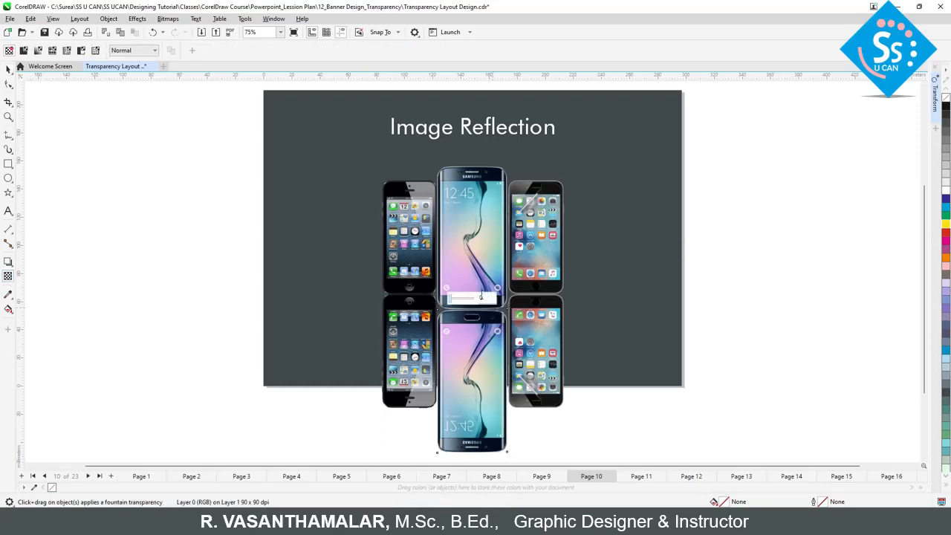
drag(469, 245, 469, 407)
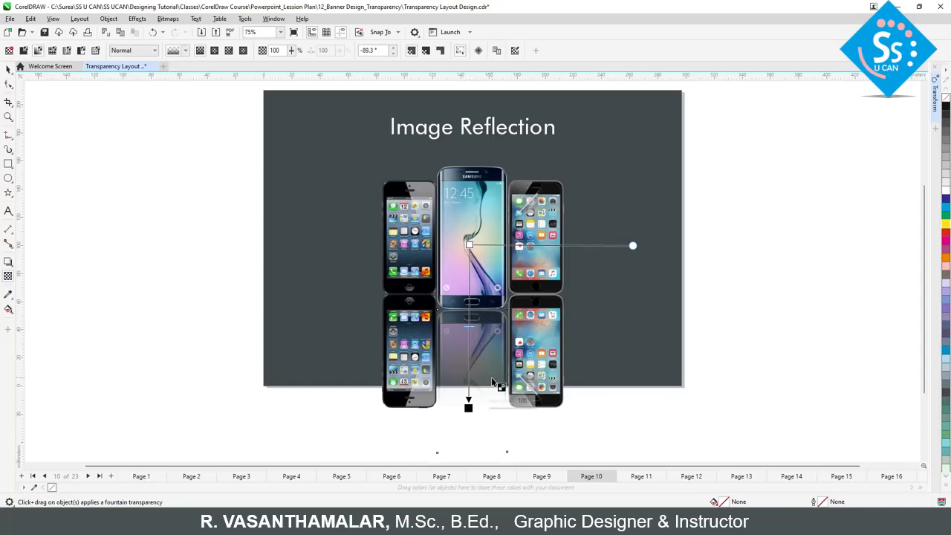
Step: Raise the start and end points of the middle reflection's transparency gradient so that it fades out sooner
key(space)
key(space)
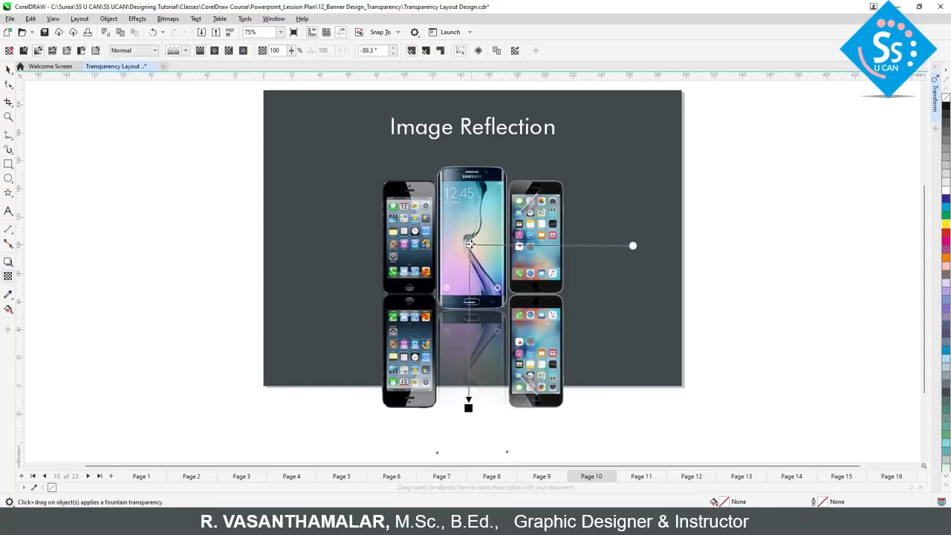
drag(470, 244, 466, 225)
drag(468, 406, 468, 365)
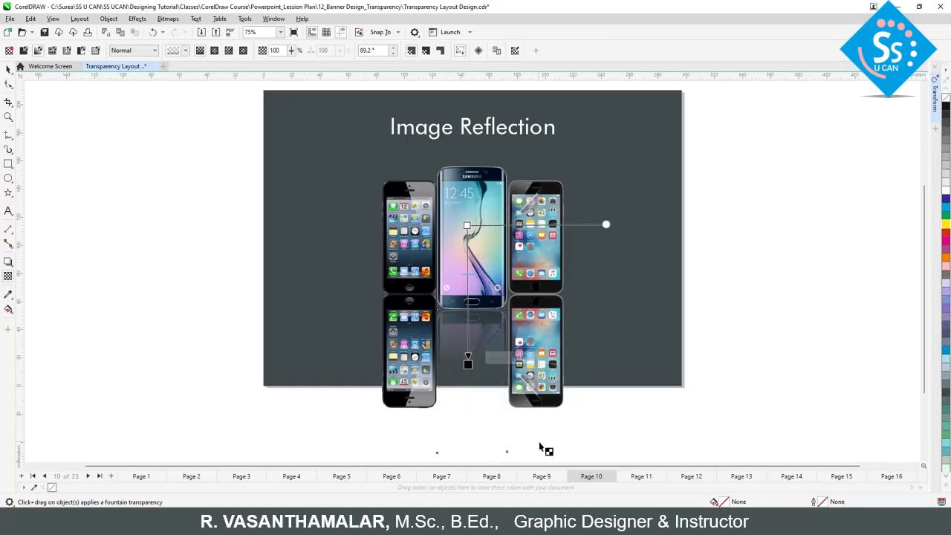
Step: Crop the mirrored middle phone with the Shape tool by raising its two lower nodes to just above the page's bottom edge
key(z)
drag(384, 295, 565, 455)
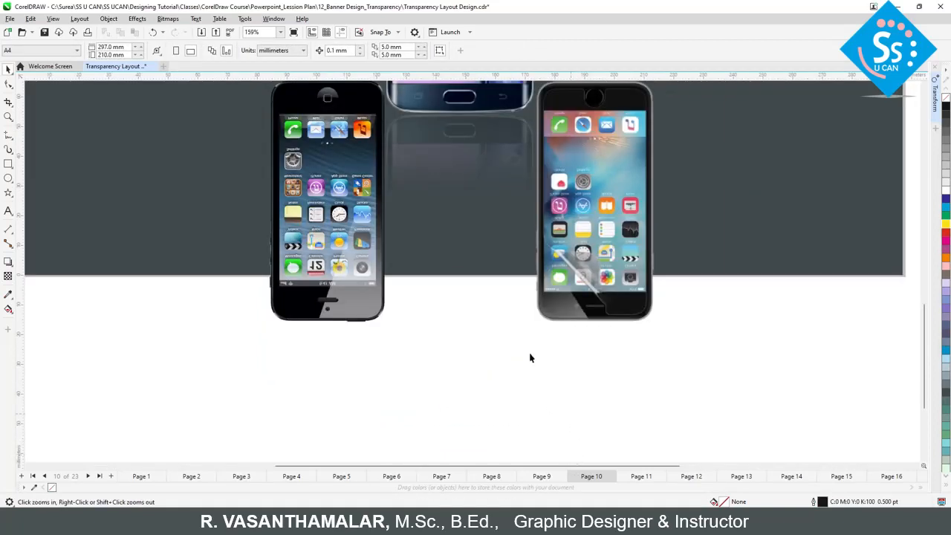
key(space)
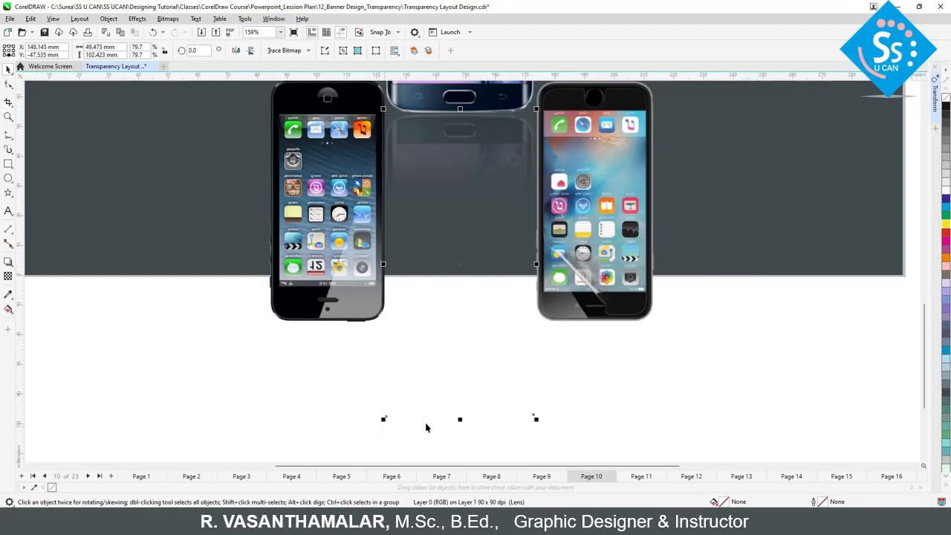
click(8, 83)
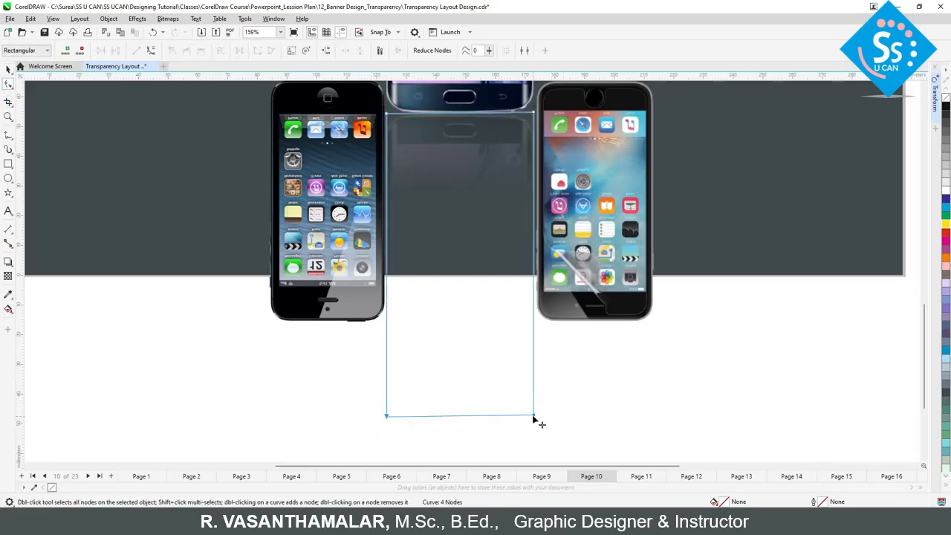
drag(533, 417, 536, 295)
scroll(547, 297, up, 1)
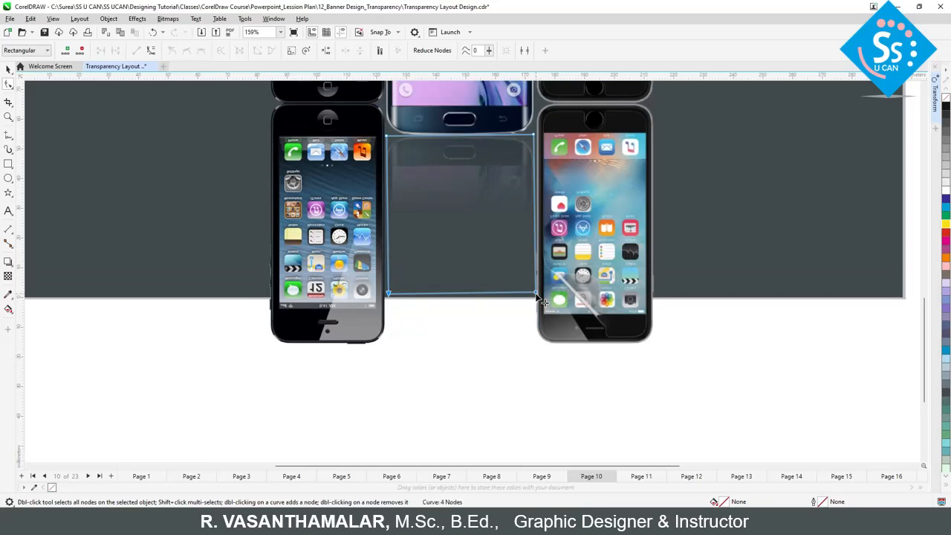
Step: Select both outer mirrored phones and copy the middle reflection's fountain transparency onto them
key(space)
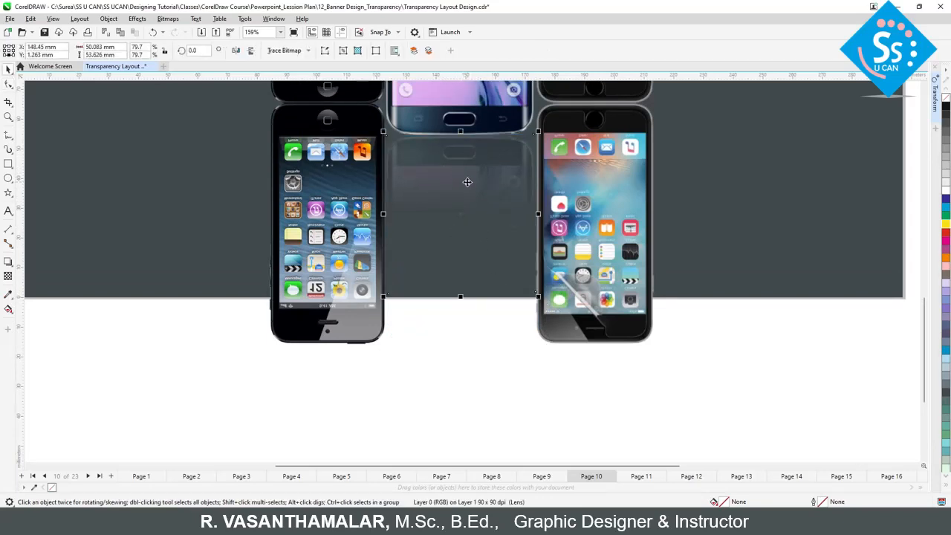
click(468, 344)
click(455, 190)
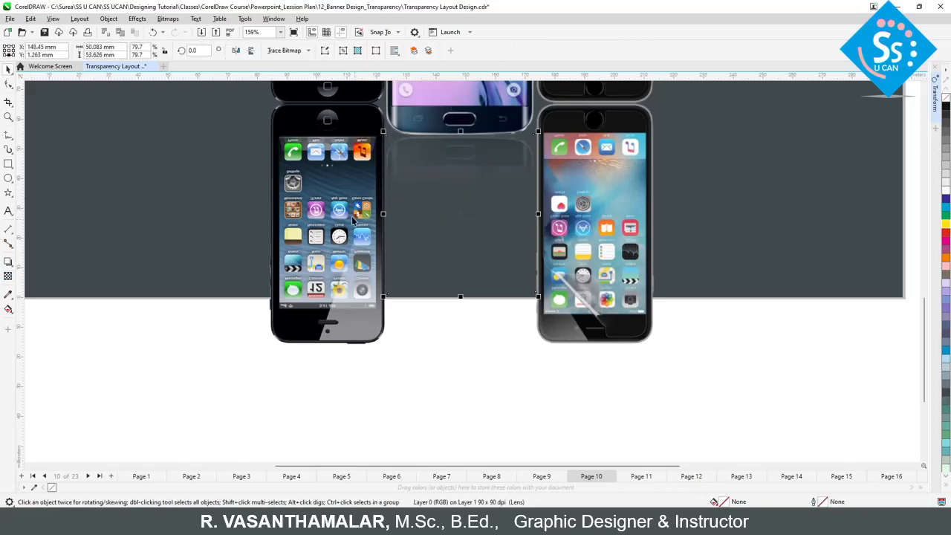
click(321, 191)
shift+click(611, 252)
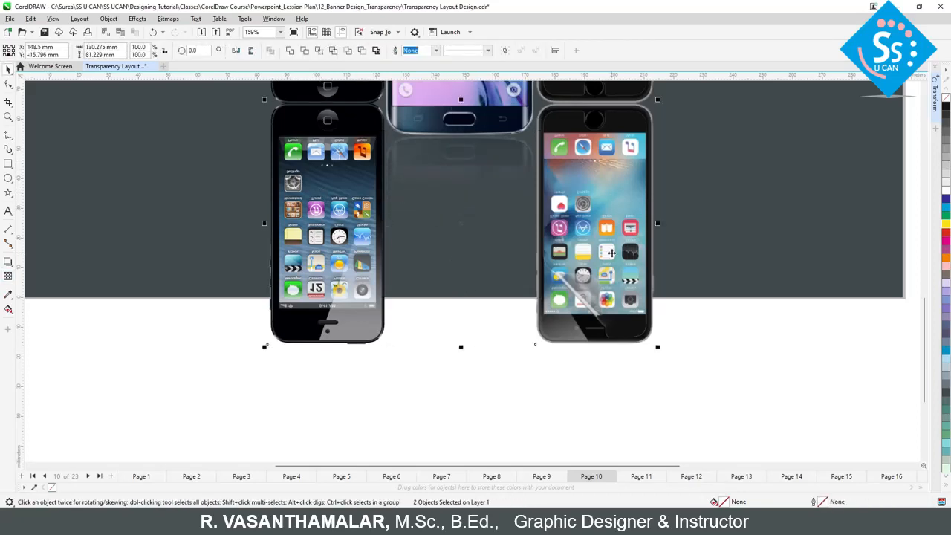
click(8, 275)
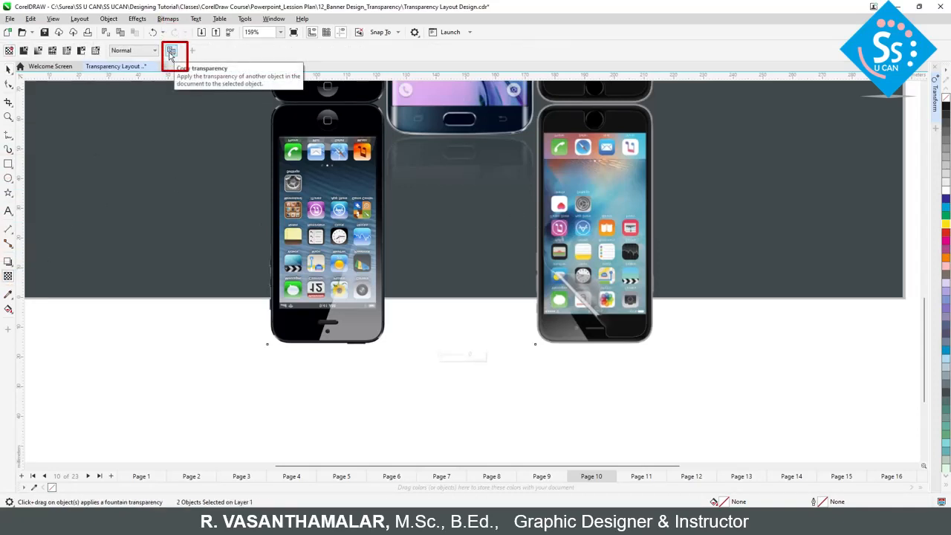
click(170, 53)
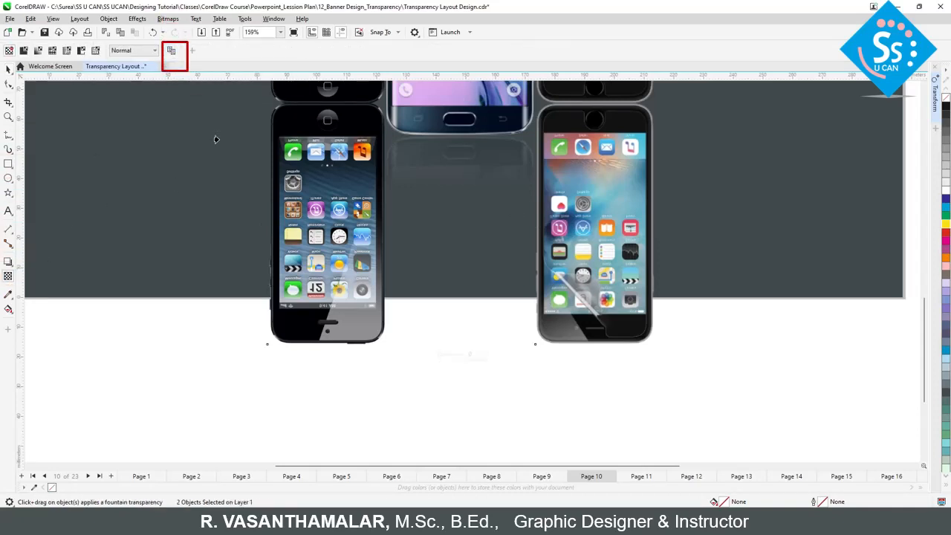
click(420, 172)
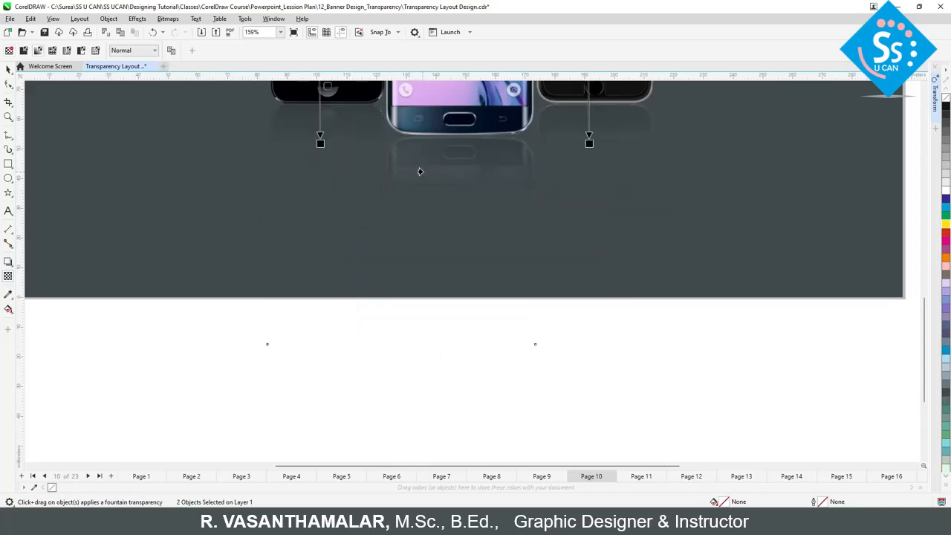
Step: Crop the left and right mirrored phones with the Shape tool by raising their lower nodes to the page's bottom edge
click(320, 195)
key(F10)
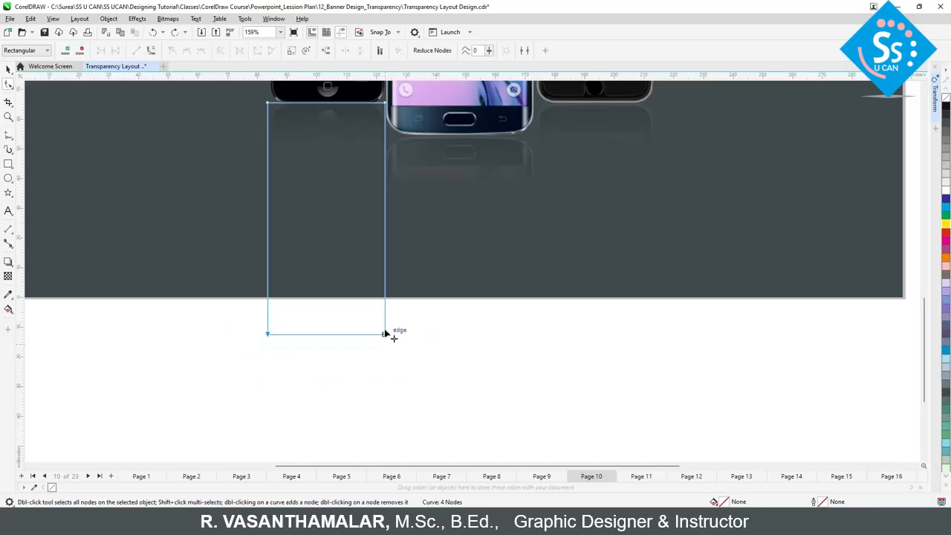
click(567, 243)
scroll(595, 342, up, 1)
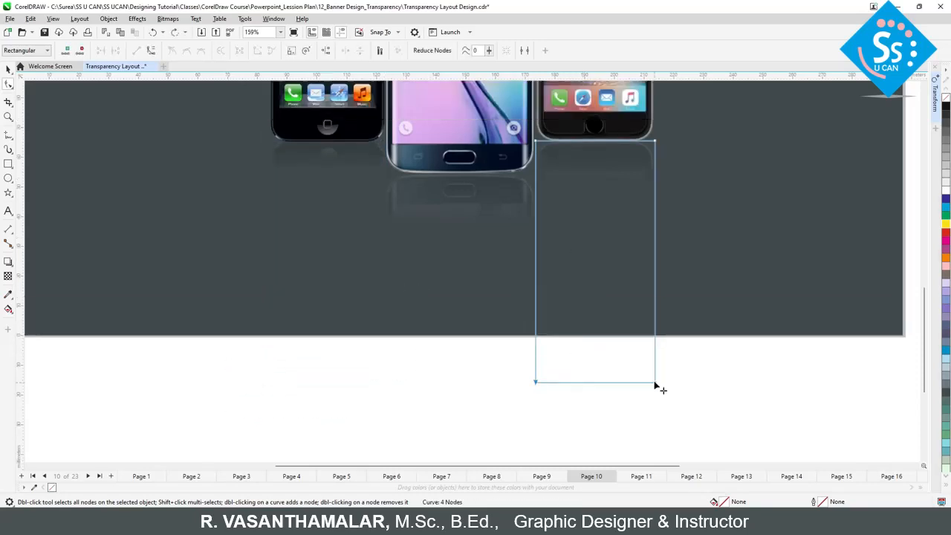
drag(655, 382, 655, 336)
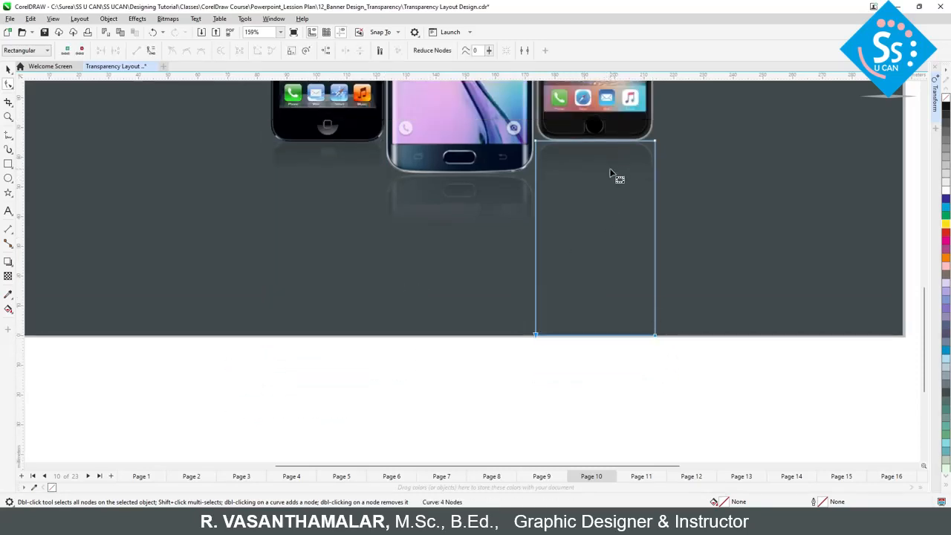
key(space)
click(566, 365)
click(584, 194)
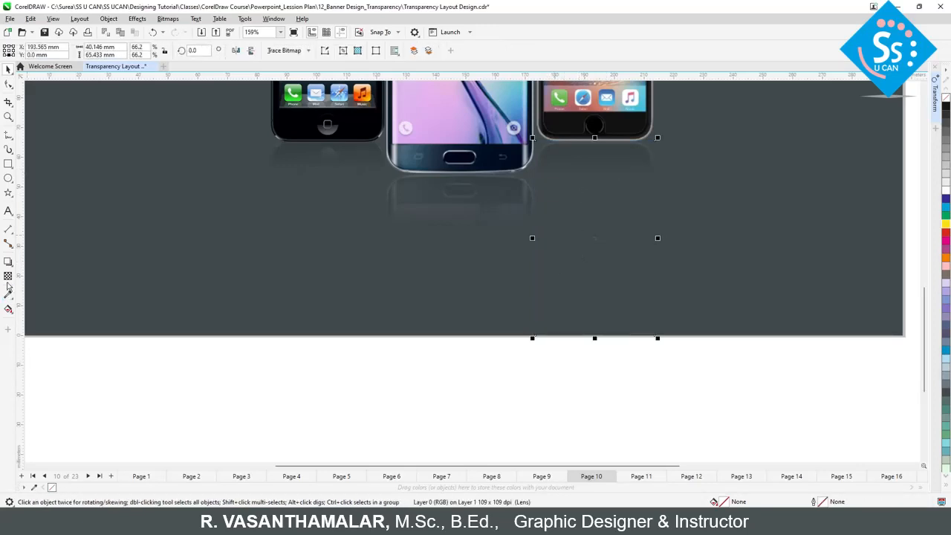
Step: Raise the end point of the left phone reflection's transparency gradient slightly so that it fades out sooner
click(8, 276)
click(325, 160)
scroll(357, 252, up, 2)
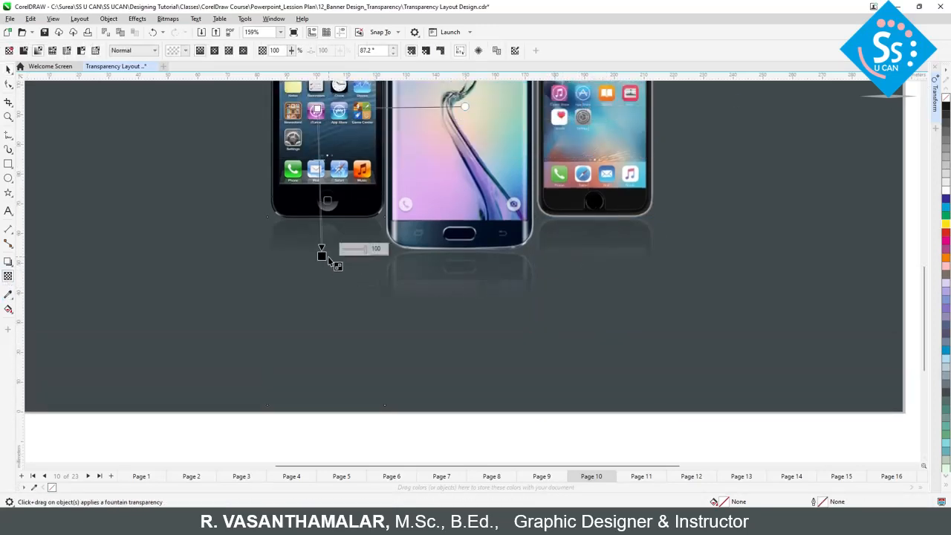
drag(320, 255, 321, 249)
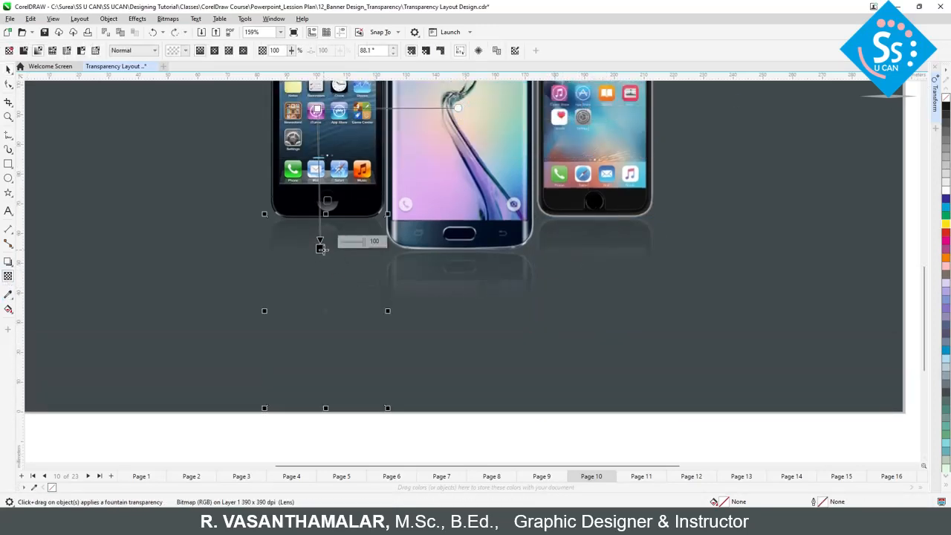
click(589, 253)
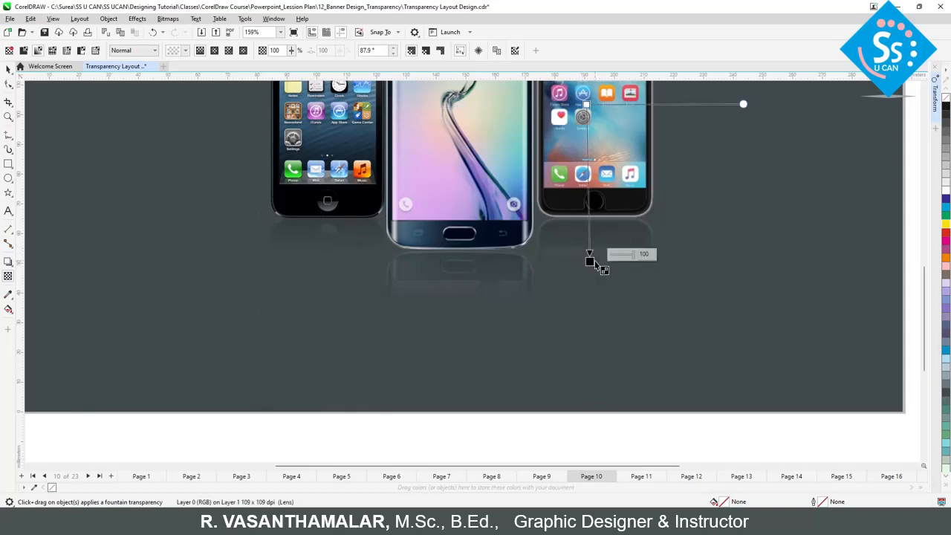
click(453, 269)
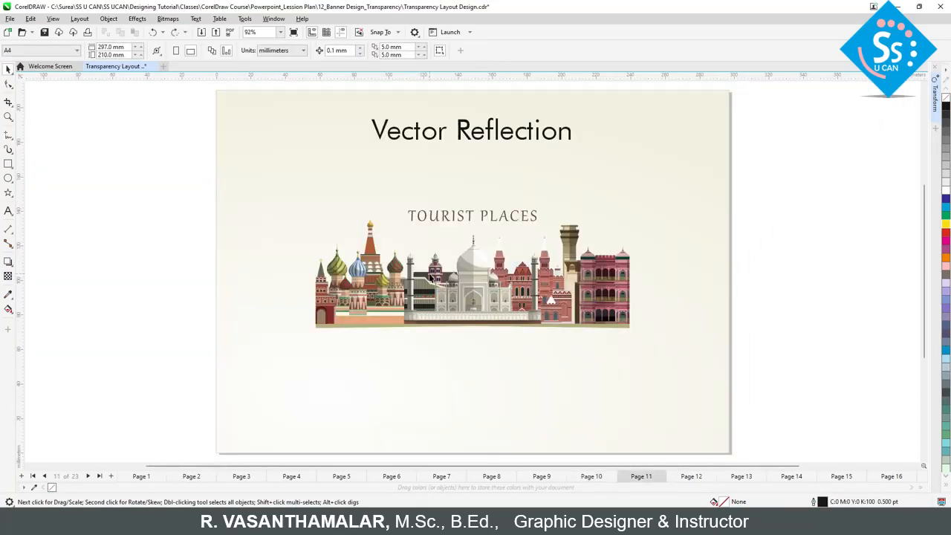
Step: Try to use the Transparency tool directly on the grouped Tourist Places skyline on page 11
click(449, 269)
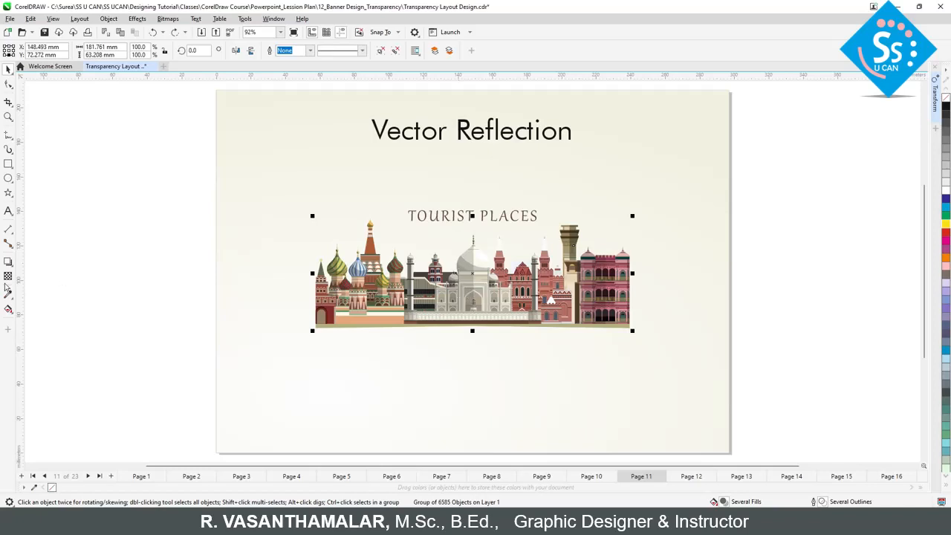
click(8, 278)
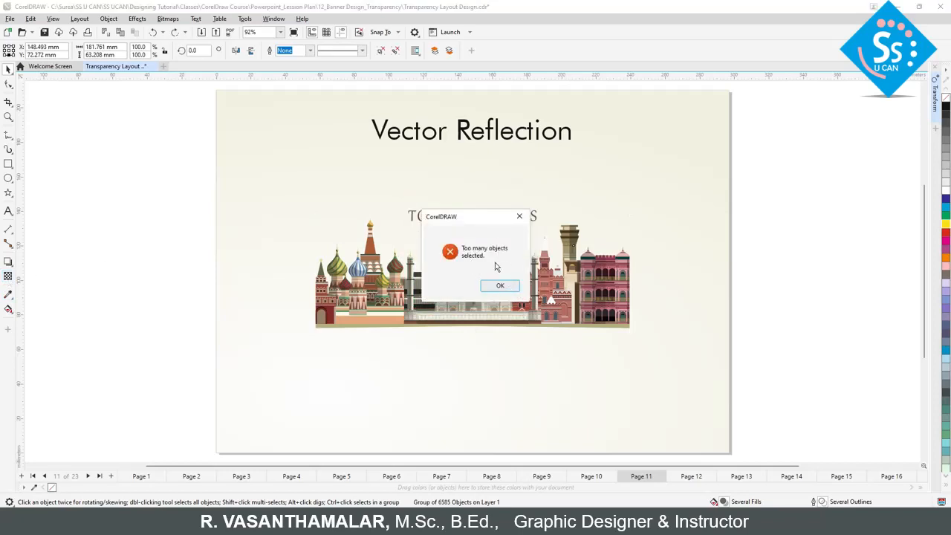
click(499, 287)
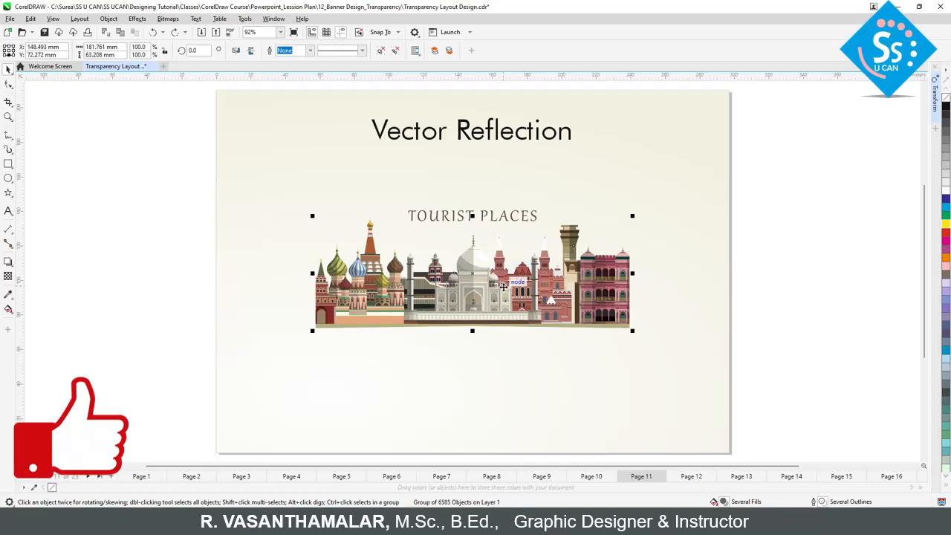
Step: Duplicate the vector skyline group in place
key(ctrl+s)
key(KP_Add)
Step: Try converting the duplicated skyline to a 300 dpi CMYK bitmap without a transparent background, and undo the conversion
click(168, 18)
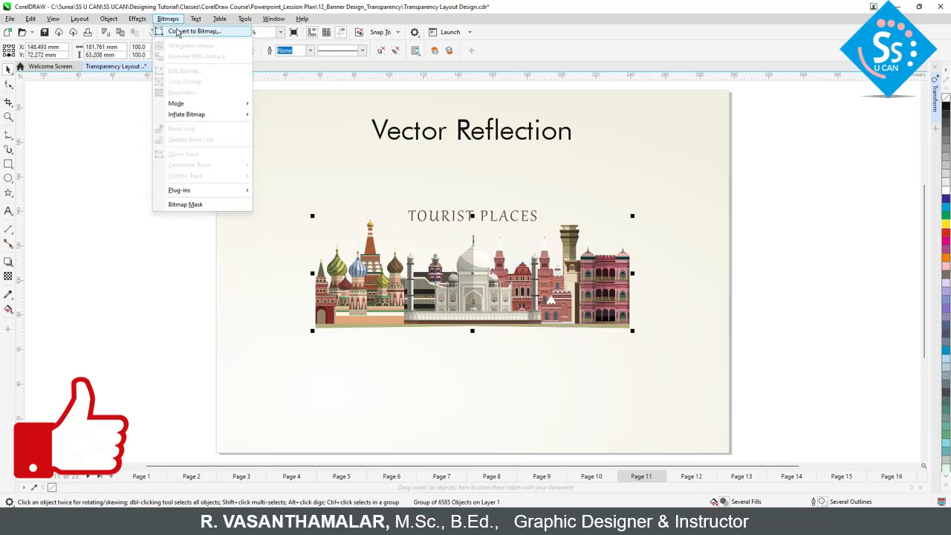
click(179, 33)
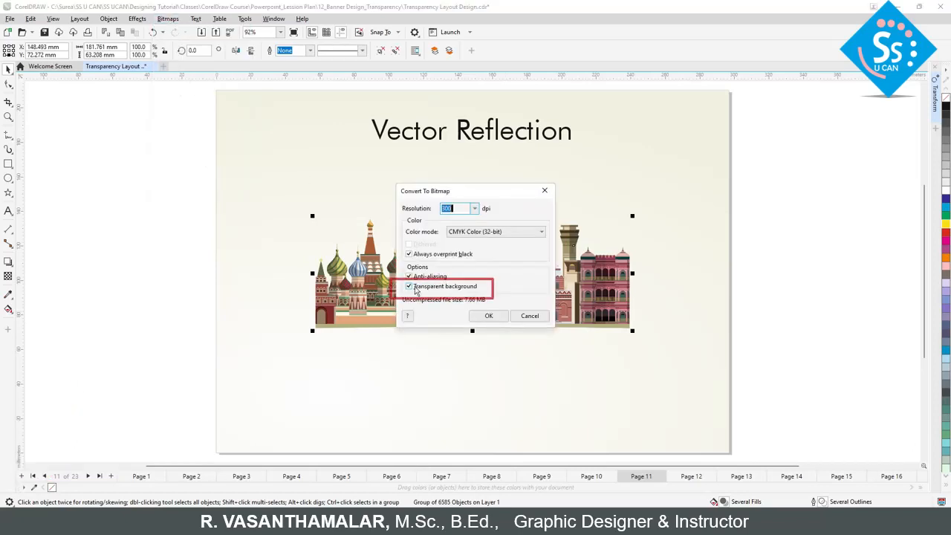
click(409, 288)
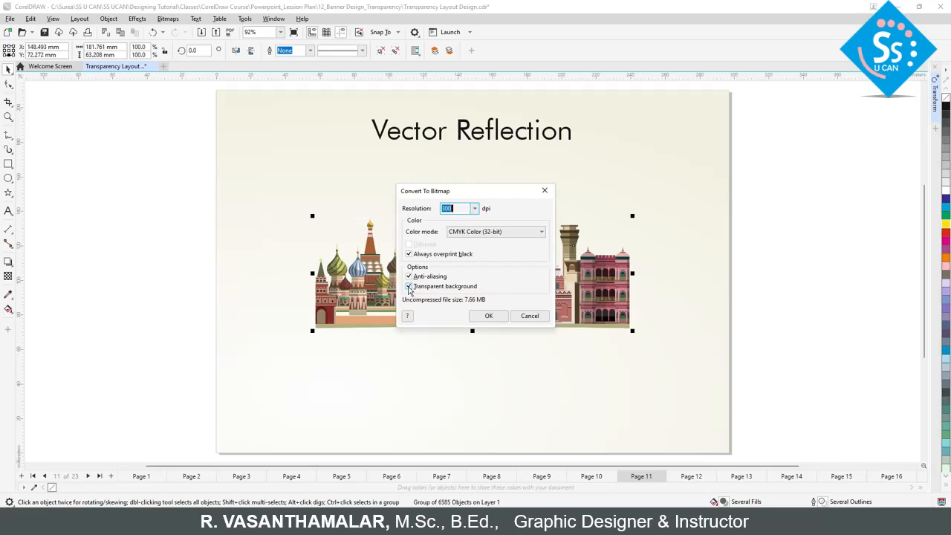
click(409, 287)
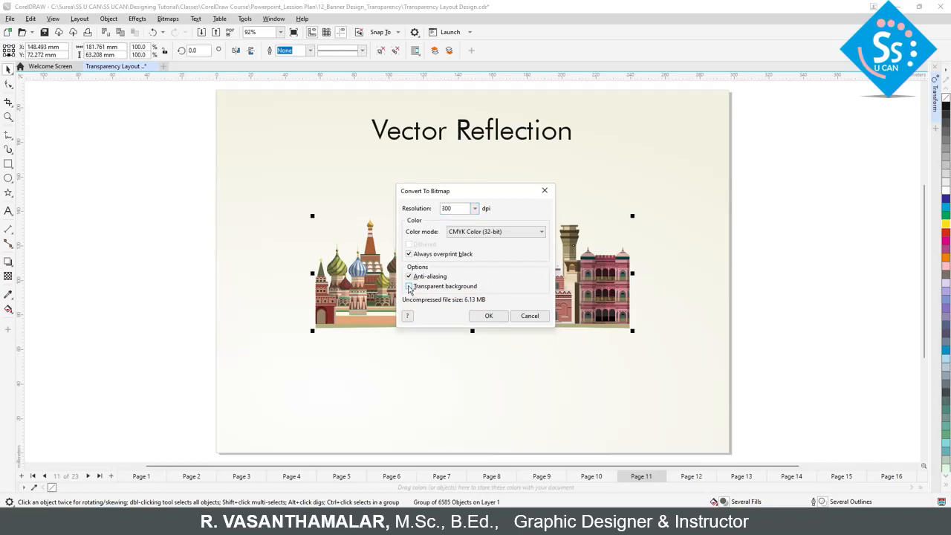
click(489, 317)
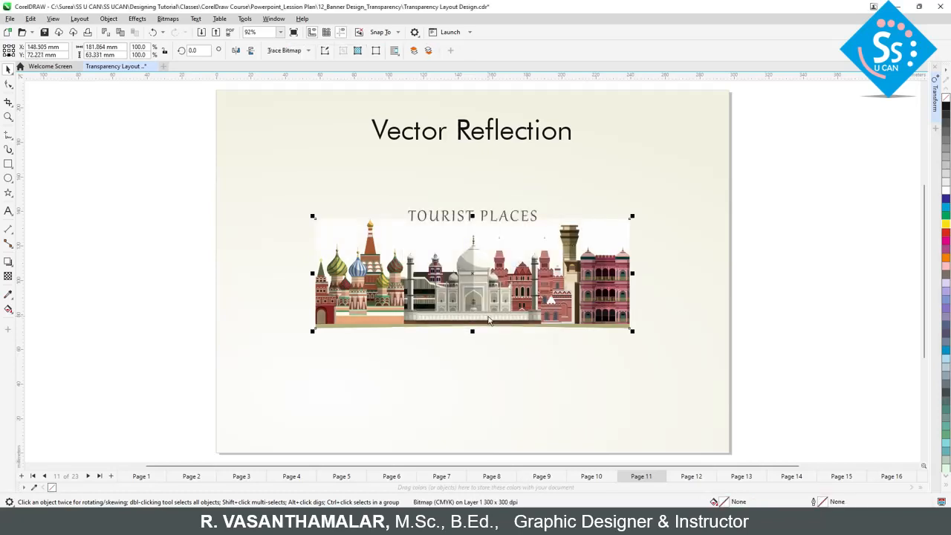
click(153, 32)
Step: Convert the duplicated skyline to a 300 dpi CMYK bitmap with anti-aliasing and a transparent background
click(167, 19)
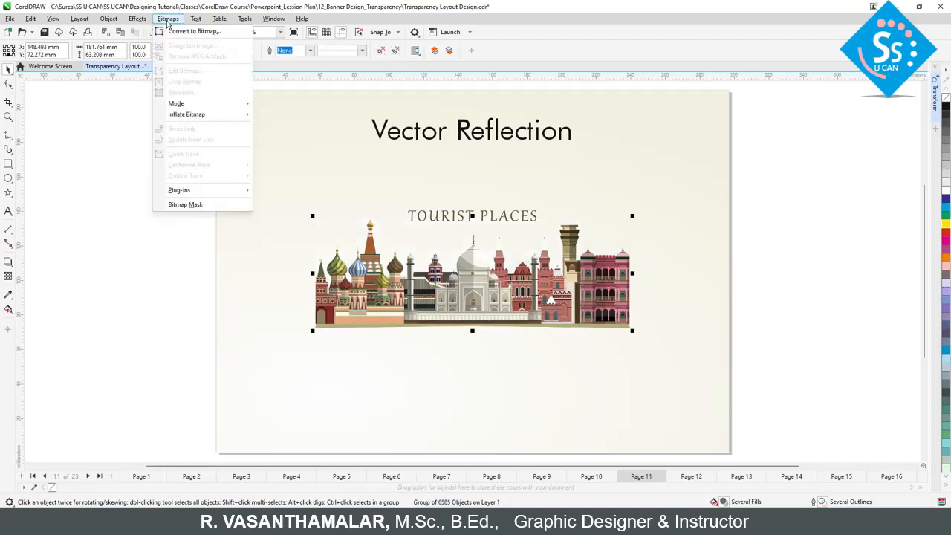
click(195, 30)
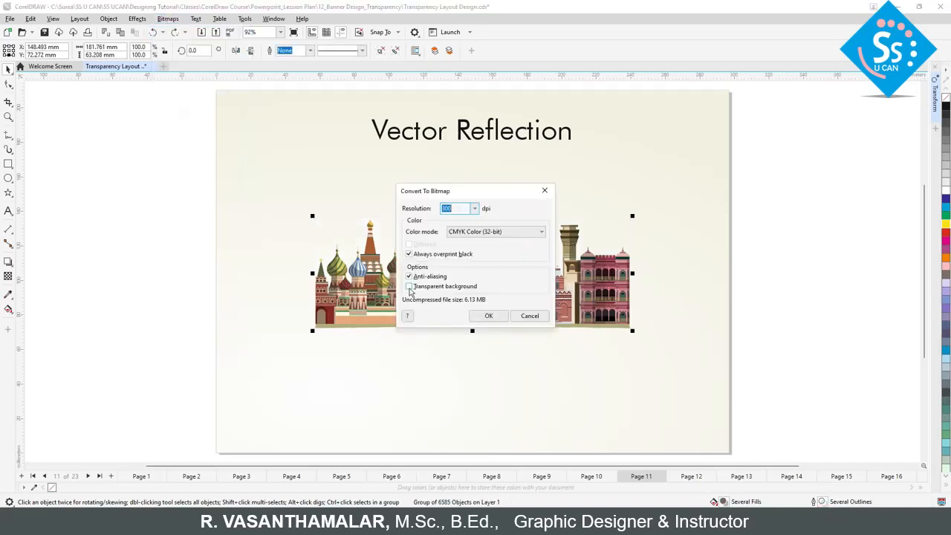
click(488, 316)
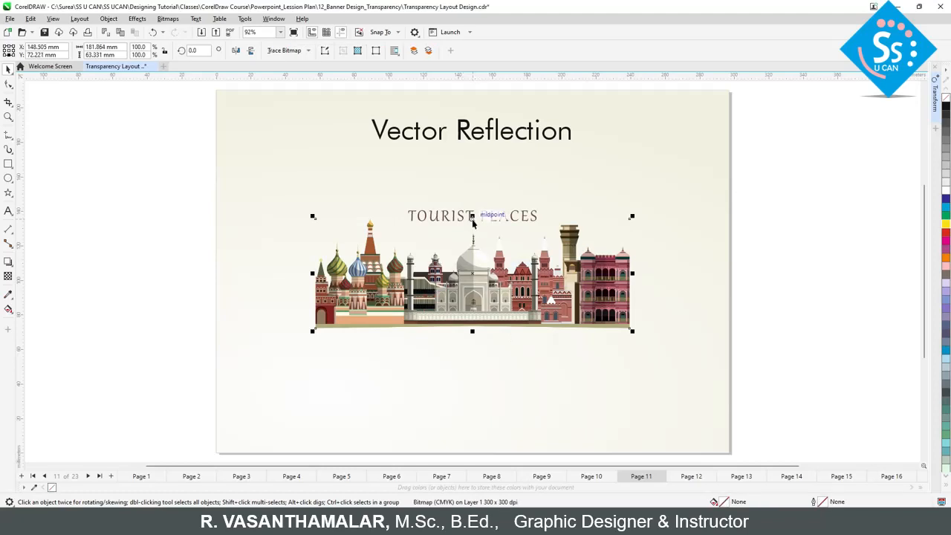
Step: Flip the bitmap skyline downward beneath the original and fade it out towards the bottom with a vertical fountain transparency
drag(473, 217, 490, 379)
right_click(490, 379)
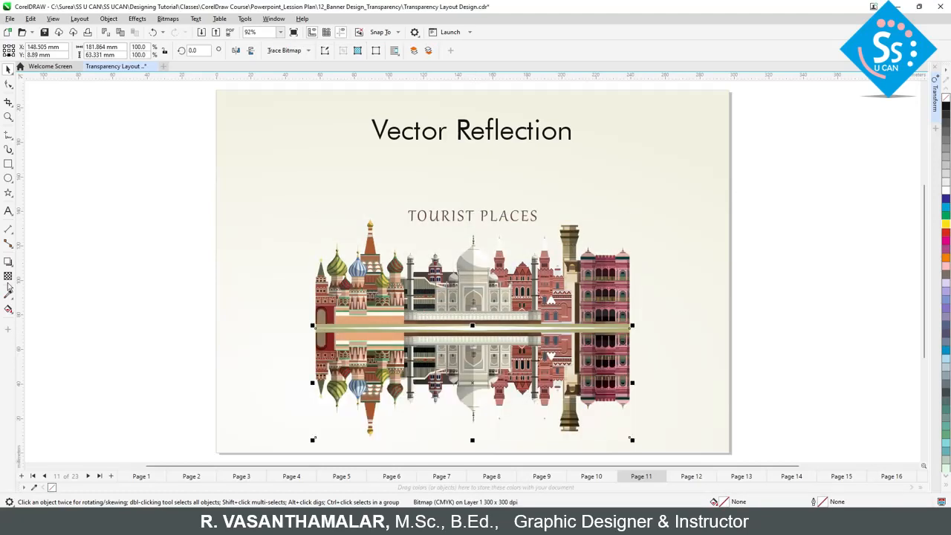
click(8, 275)
drag(476, 187, 476, 366)
key(space)
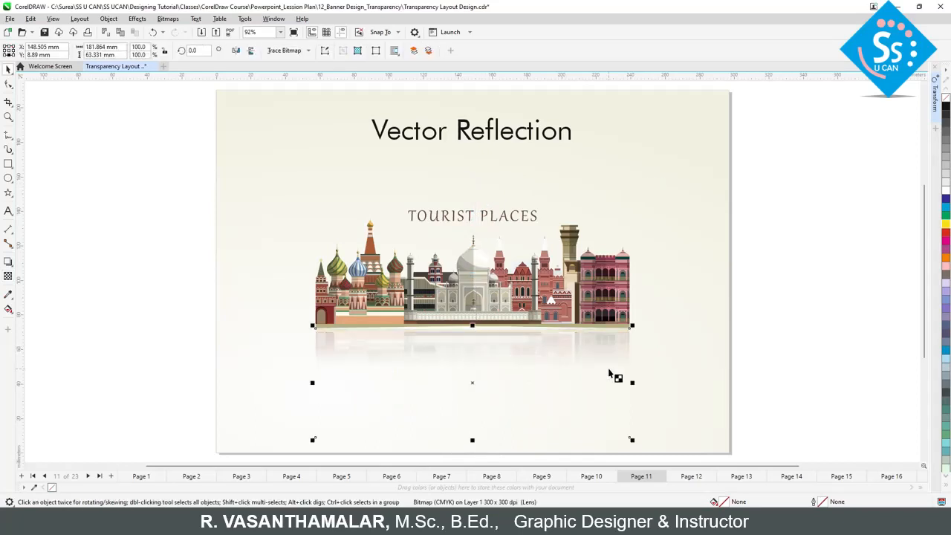
click(462, 306)
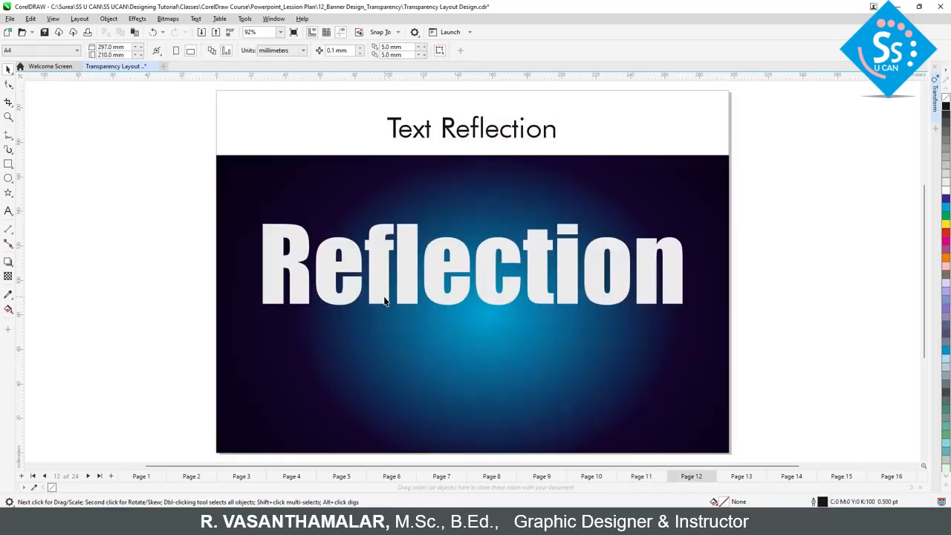
Step: Duplicate the bold "Reflection" text on page 12 and mirror the copy straight down below the original
click(385, 300)
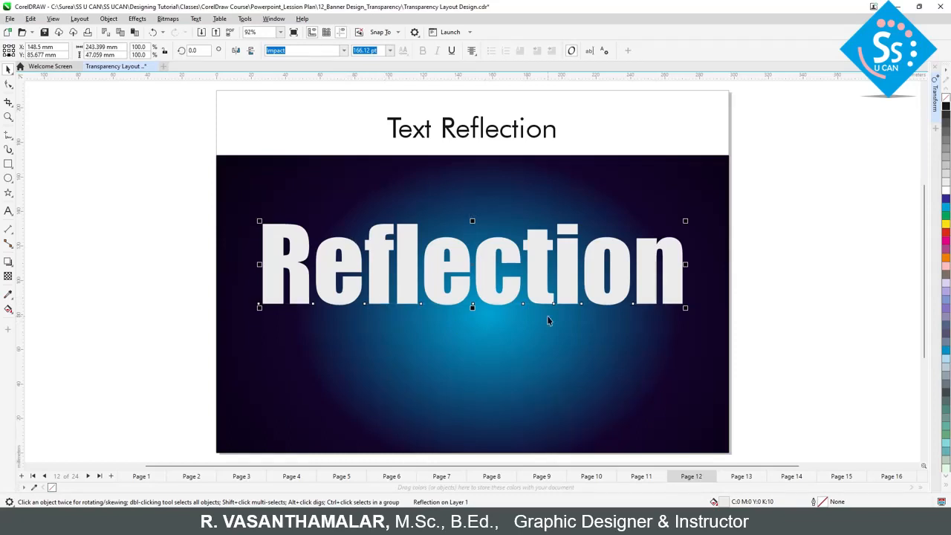
key(Page_Down)
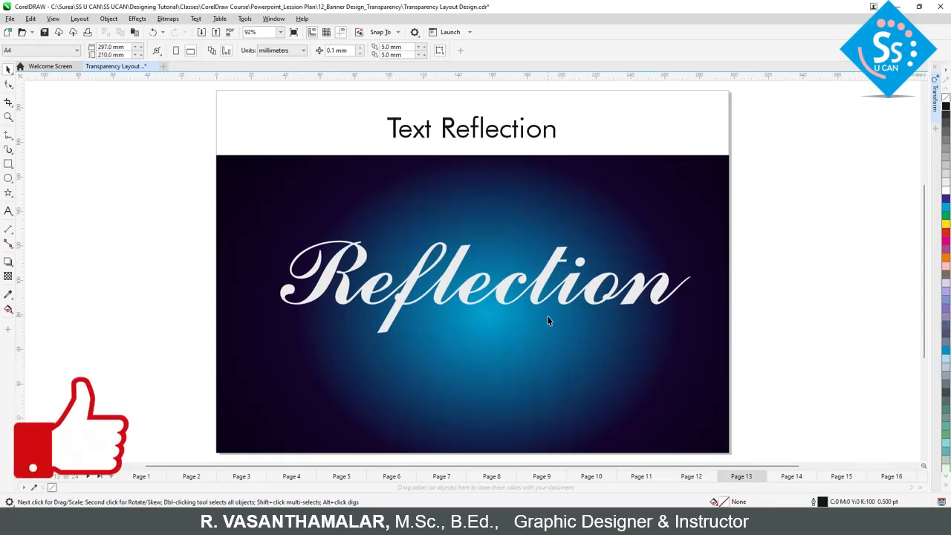
key(Page_Up)
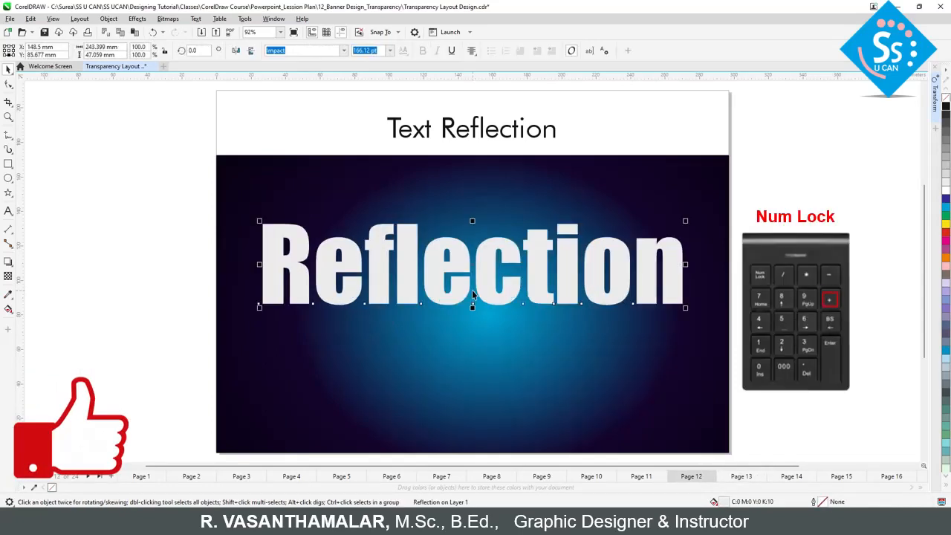
key(KP_Add)
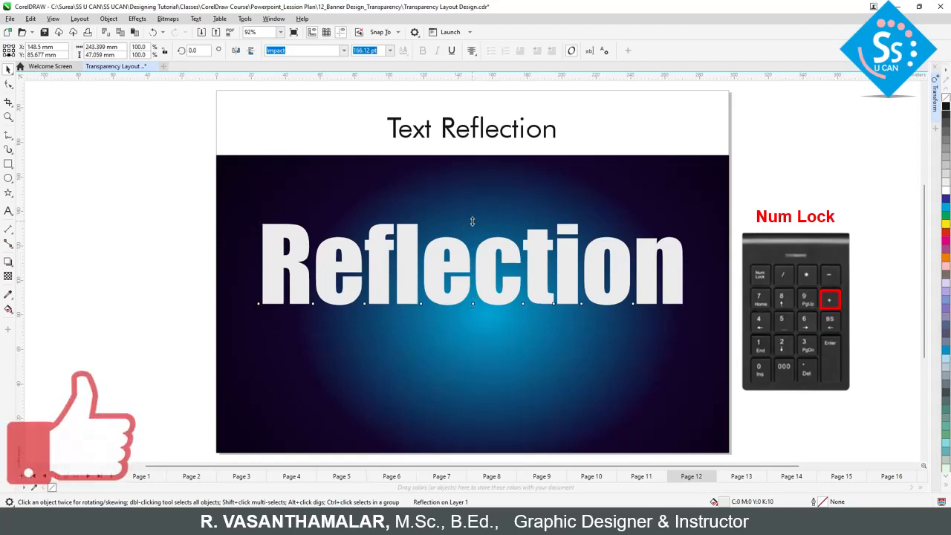
drag(472, 221, 473, 388)
Step: Apply a vertical fountain transparency to the mirrored bold text and adjust its gradient so that it fades out downward
click(8, 275)
drag(452, 186, 467, 168)
mouse_move(453, 320)
mouse_down()
mouse_move(463, 312)
mouse_move(468, 325)
mouse_up()
key(space)
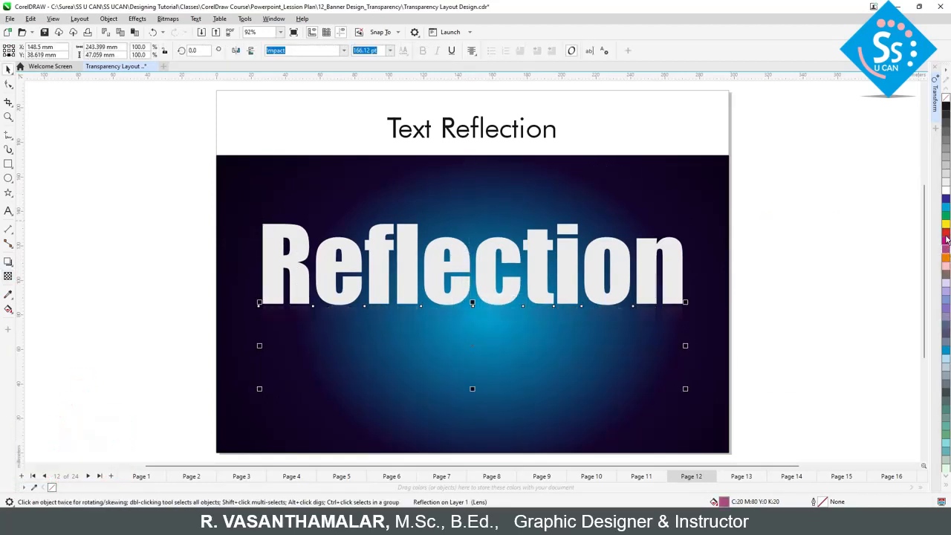
Step: Undo the last fill colour change on the mirrored bold text and clear the selection
key(ctrl+z)
click(751, 313)
key(space)
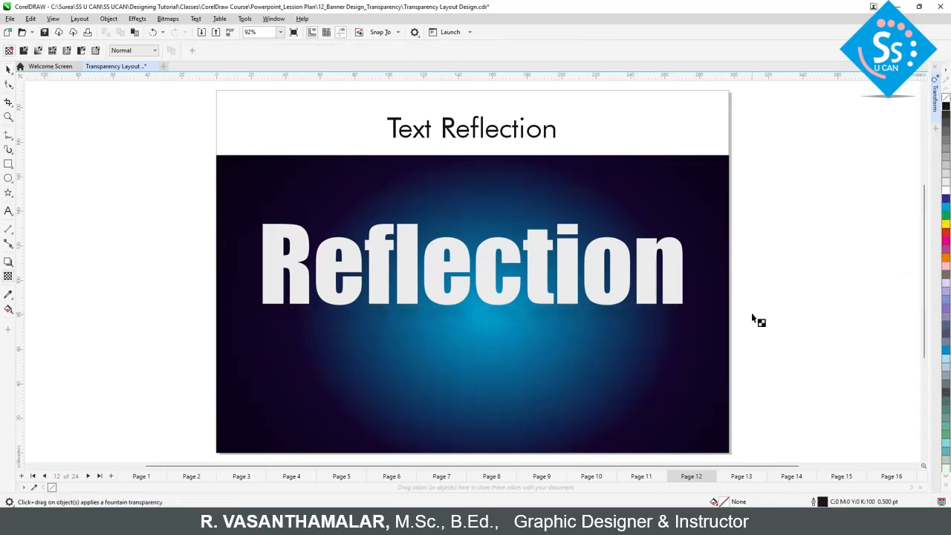
key(space)
Step: Duplicate the script-style "Reflection" text on page 13 in place
key(Page_Down)
click(509, 303)
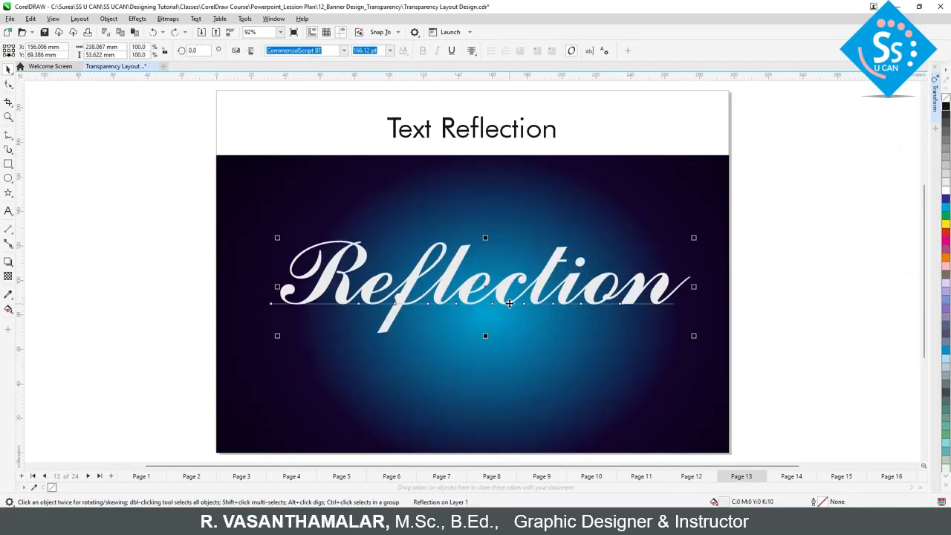
key(KP_Add)
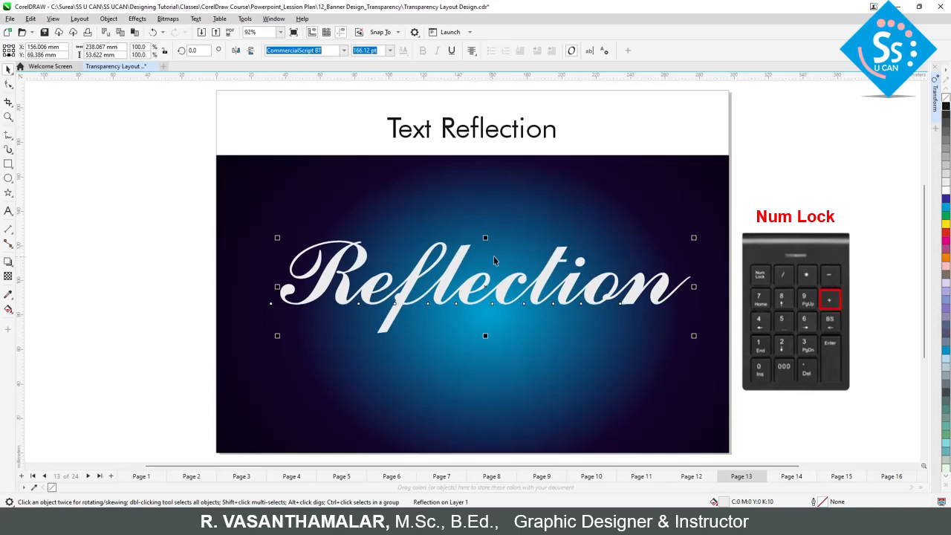
Step: Try to mirror the script-style "Reflection" copy downward and align it under the original text
drag(485, 239, 491, 334)
drag(499, 373, 489, 312)
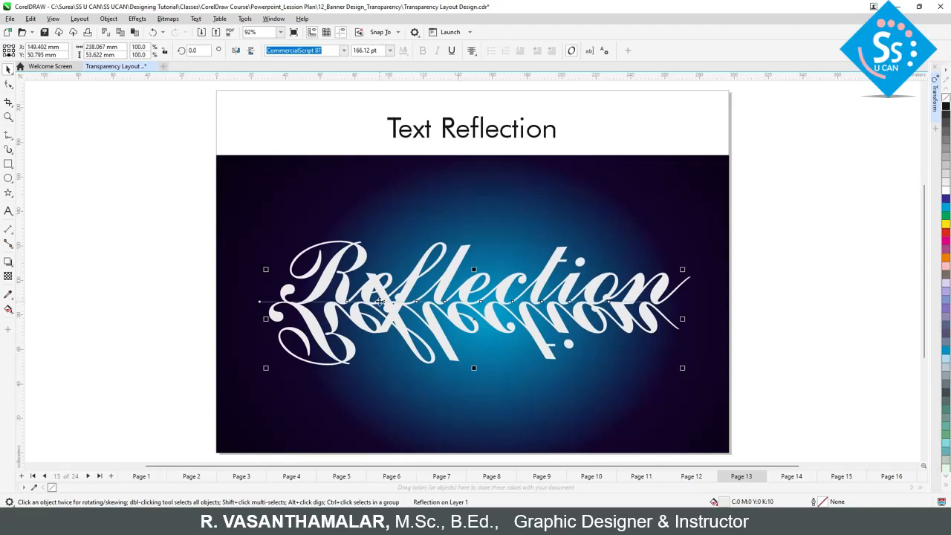
key(ctrl+z)
key(ctrl+z)
click(770, 334)
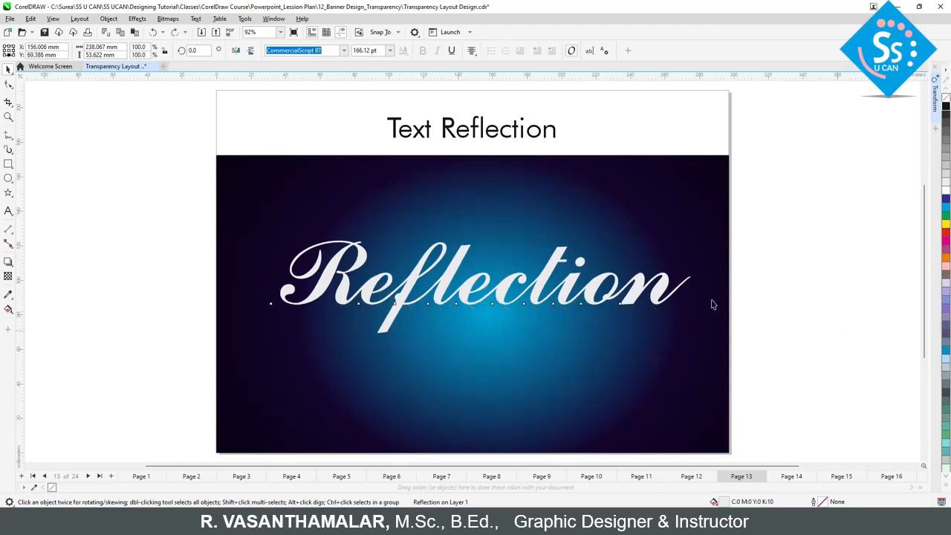
Step: Place a copy of the script-style "Reflection" text below the page and fill it with black (K:100)
scroll(637, 305, down, 1)
drag(603, 300, 604, 418)
right_click(605, 418)
key(F2)
drag(425, 372, 700, 449)
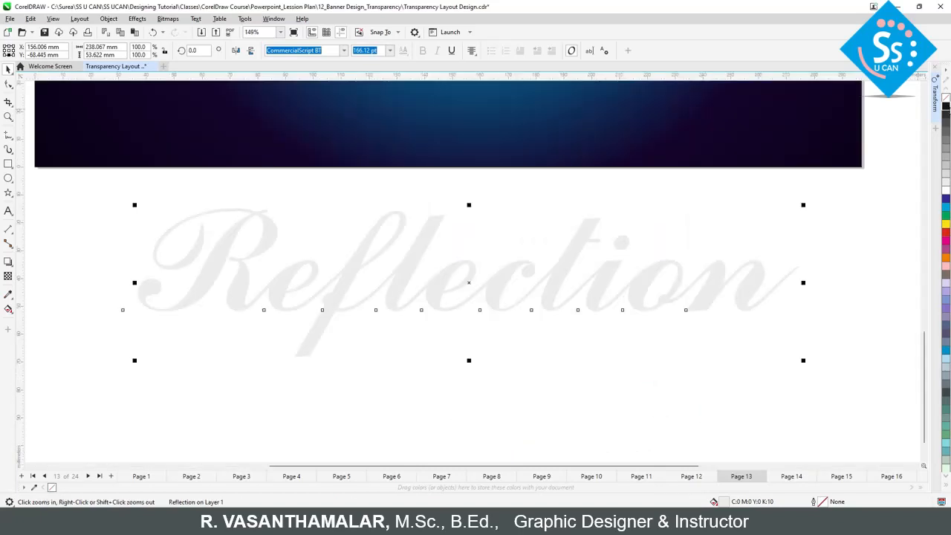
click(482, 399)
click(325, 321)
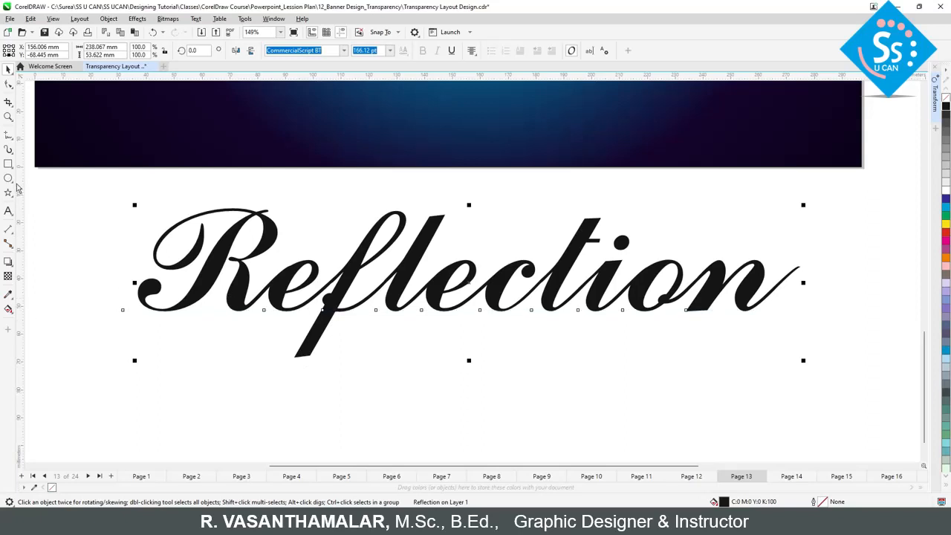
Step: Draw a rectangle about 21 mm high just under the black text's baseline and narrow it to about 45 mm around the f's descender
key(F6)
drag(814, 376, 219, 311)
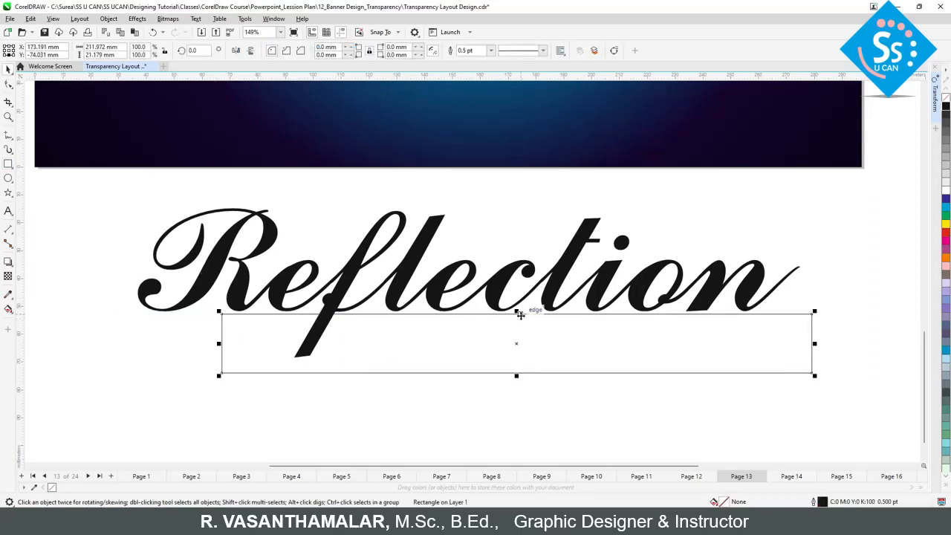
drag(817, 343, 347, 343)
Step: Convert the black "Reflection" text below the page to curves
click(346, 285)
right_click(346, 285)
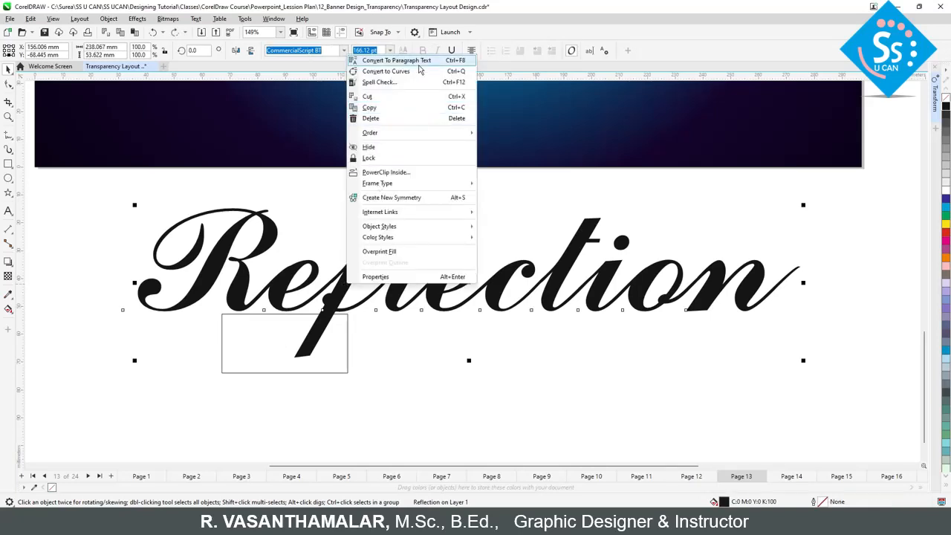
click(421, 75)
click(395, 387)
Step: Cut off the f's descender from the black text with the rectangle using Back Minus Front
click(334, 371)
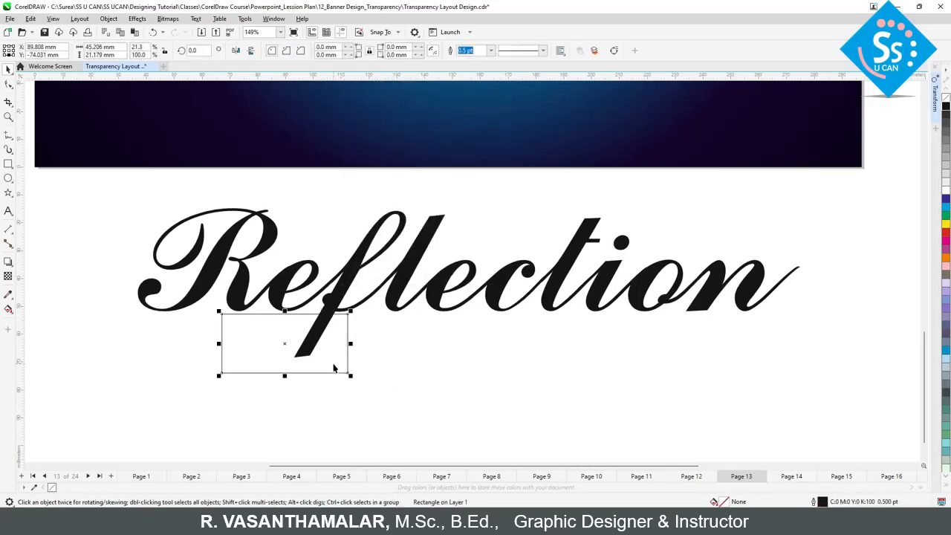
shift+click(338, 297)
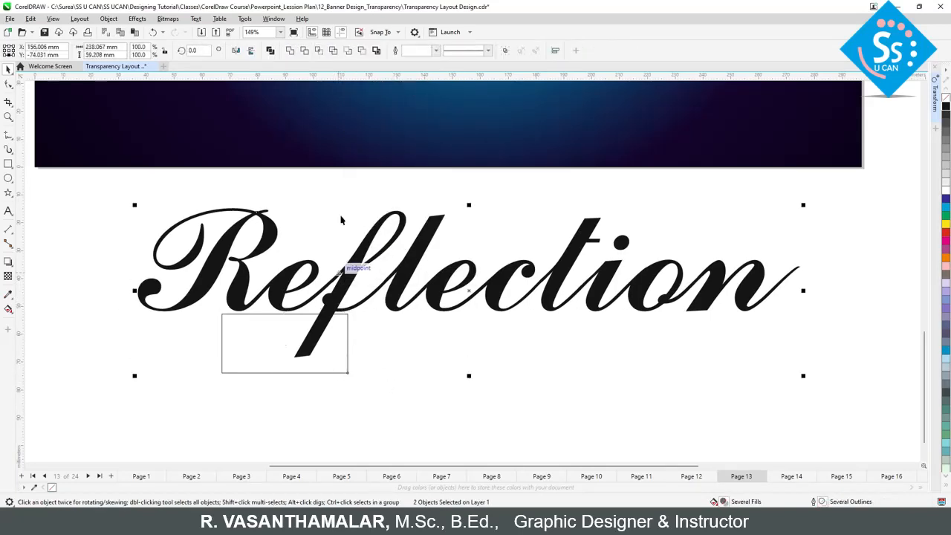
click(362, 52)
click(418, 389)
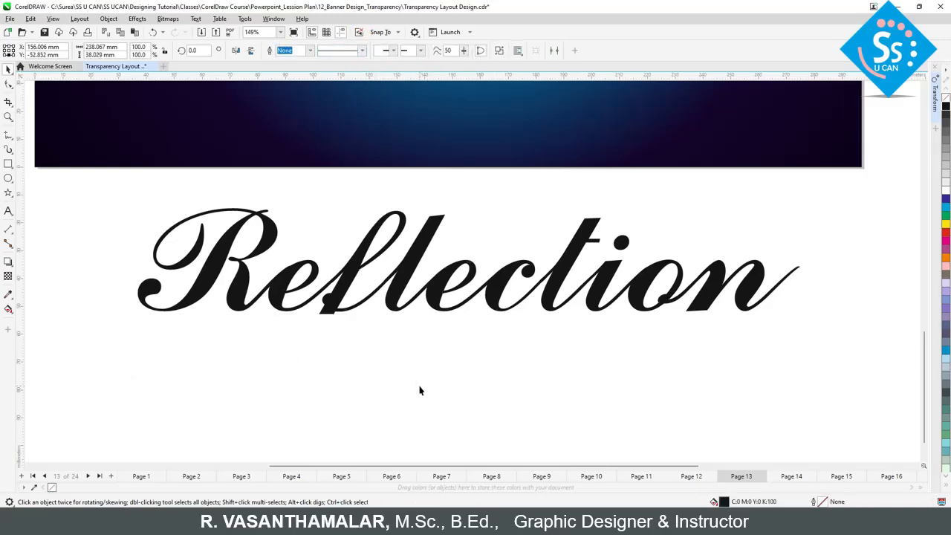
Step: Move the trimmed black text onto the blue background, mirror it vertically and place it directly beneath the white text
scroll(508, 380, down, 3)
drag(462, 436, 444, 267)
key(F2)
drag(270, 187, 660, 312)
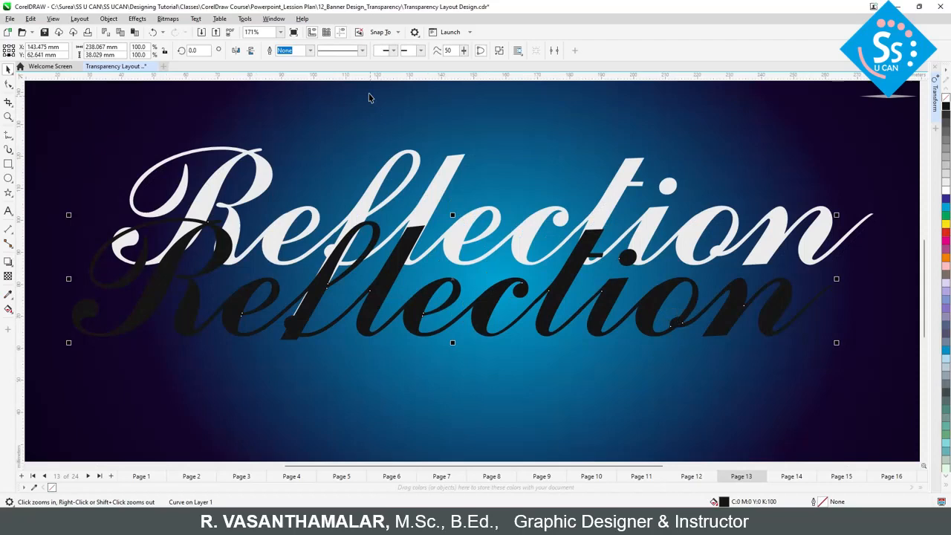
click(250, 51)
drag(373, 384, 409, 306)
Step: Skew the mirrored black text horizontally so that its lower side shifts to the left
key(F3)
key(space)
click(482, 289)
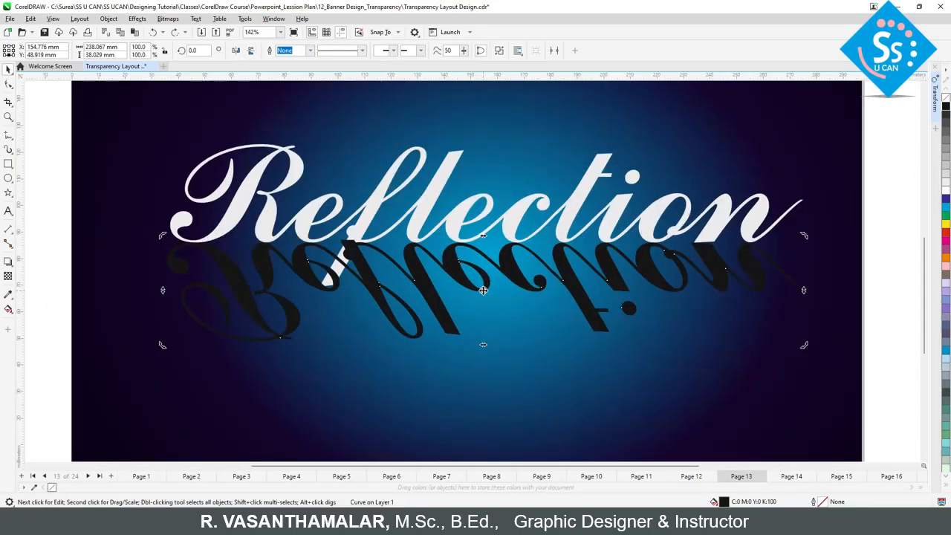
drag(484, 345, 457, 345)
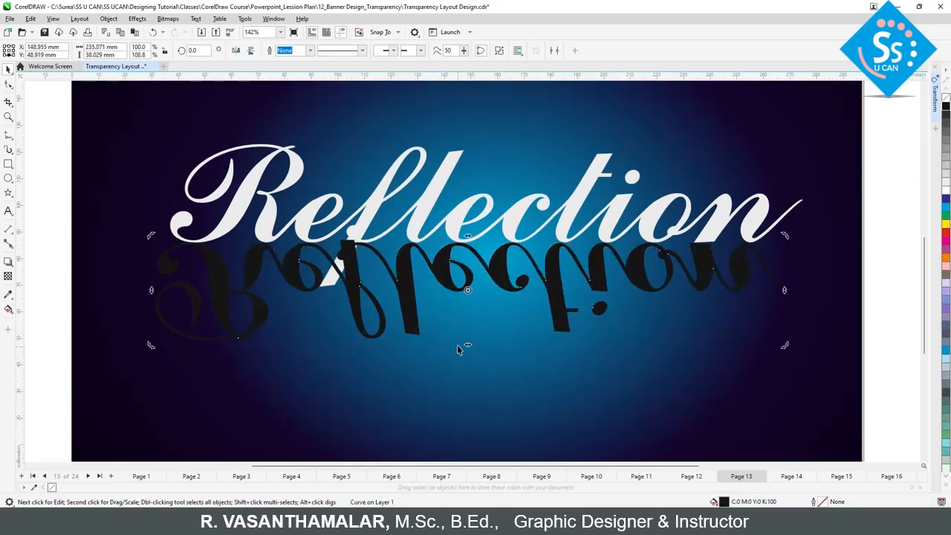
Step: Shift the skewed reflection slightly right so its n stem lines up with the n of the white text
key(F6)
key(F2)
drag(681, 211, 740, 295)
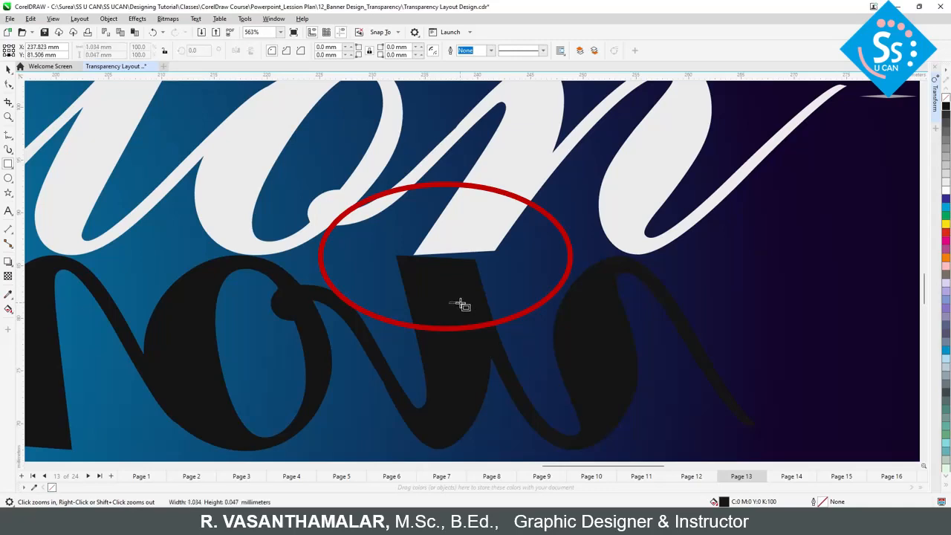
drag(453, 303, 440, 301)
key(ctrl+z)
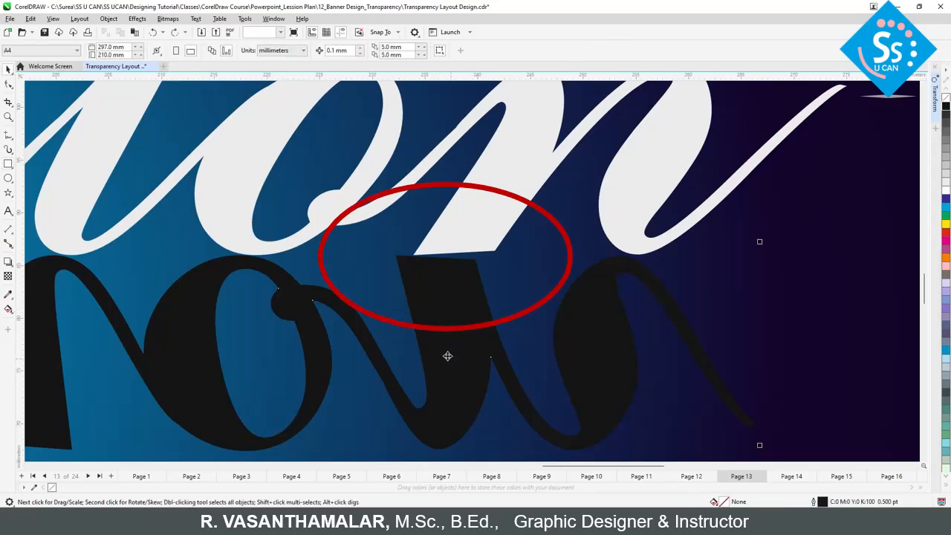
key(ctrl+z)
drag(446, 333, 451, 333)
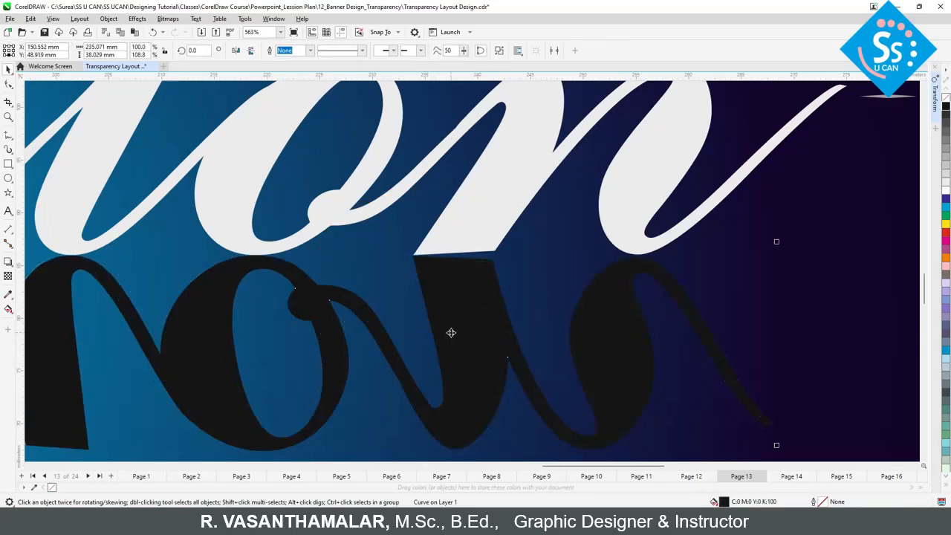
Step: Send the mirrored black text back one level, behind the white "Reflection" text
key(F4)
key(F2)
drag(208, 238, 660, 330)
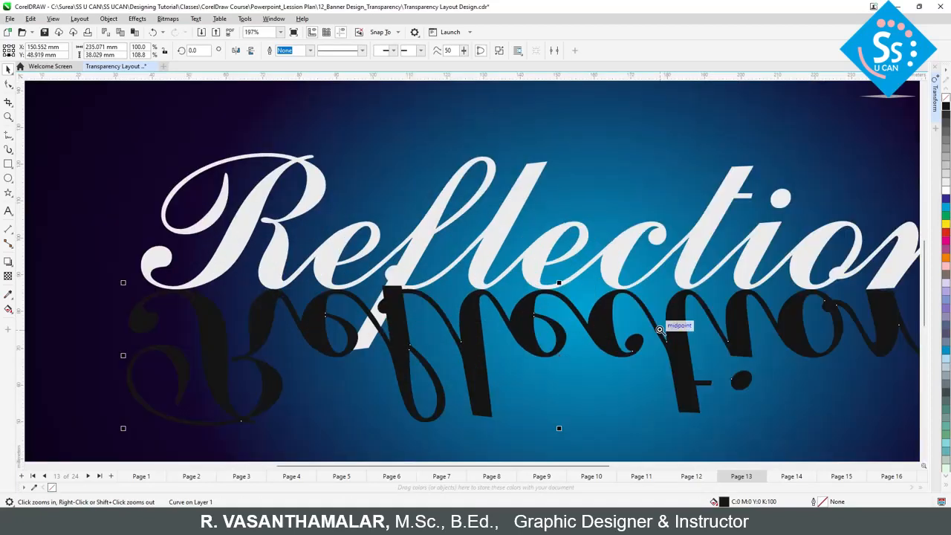
key(ctrl+Page_Down)
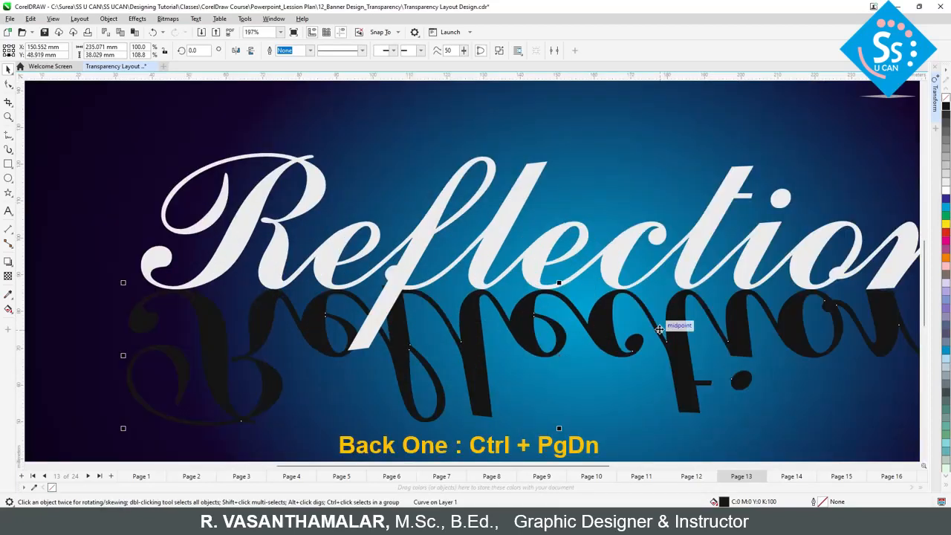
Step: Apply a near-vertical fountain transparency to the mirrored black text so that it fades out downward
click(8, 275)
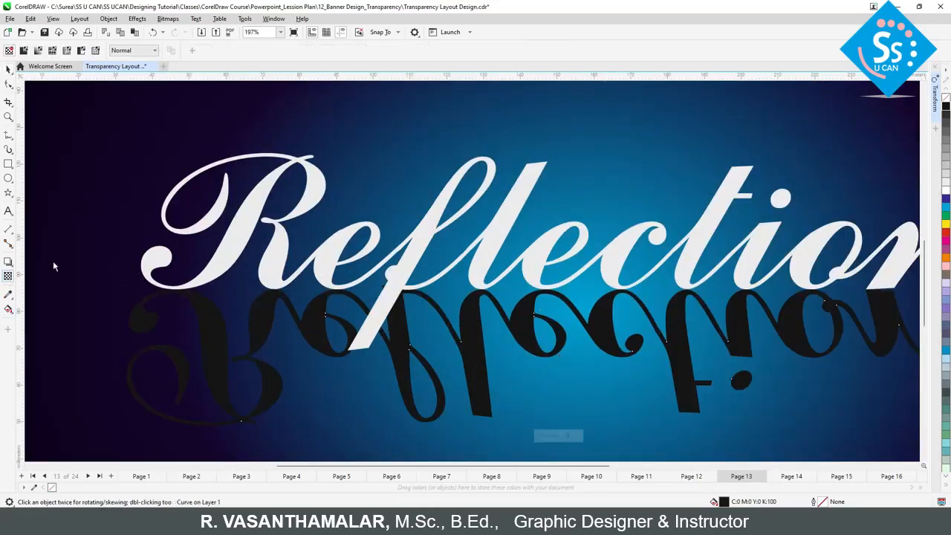
drag(534, 124, 541, 312)
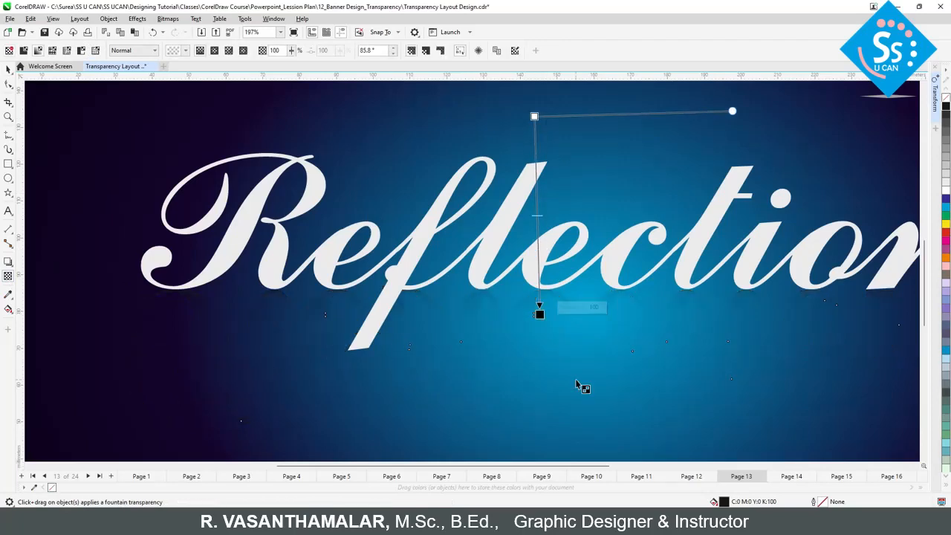
key(space)
key(F4)
key(F2)
drag(224, 176, 779, 410)
Step: Extend the end of the reflection's transparency gradient slightly further down and finish editing the transparency
key(space)
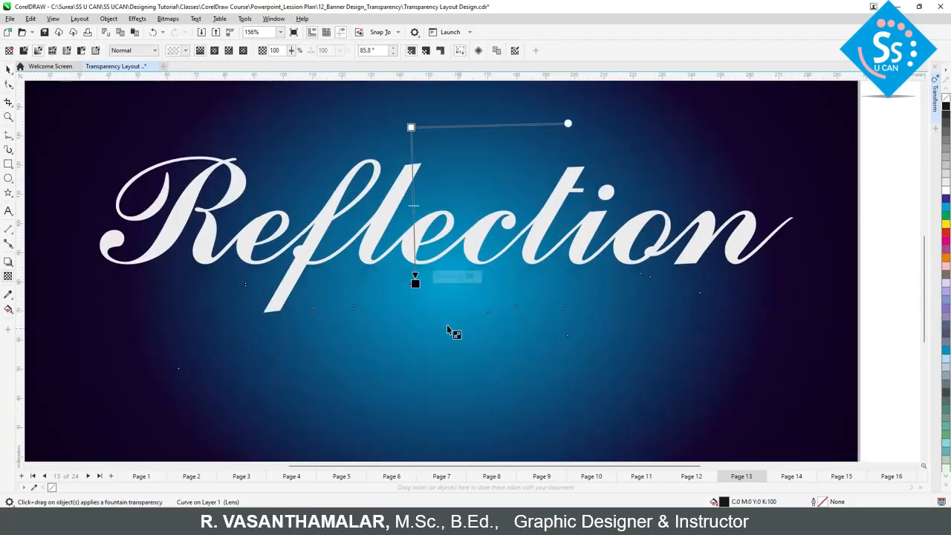
drag(417, 282, 413, 294)
key(space)
key(Escape)
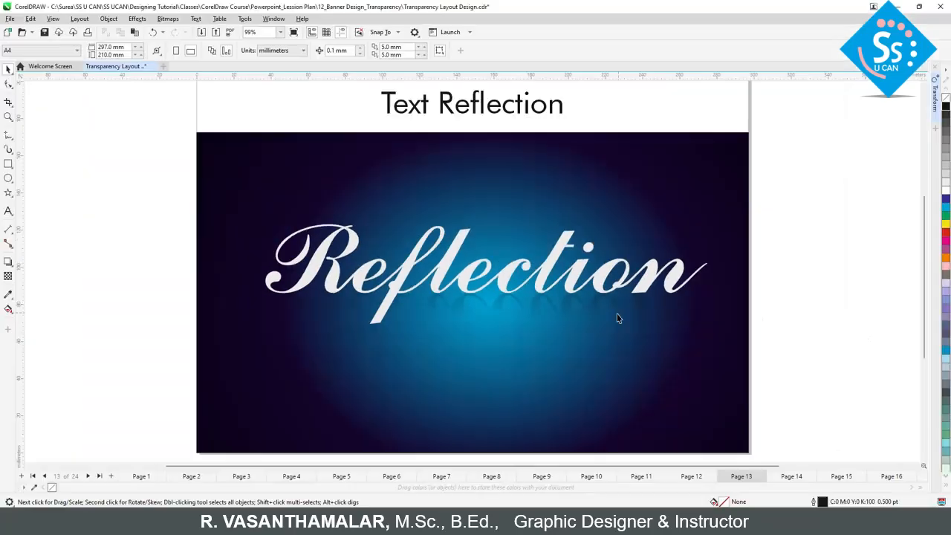
click(618, 318)
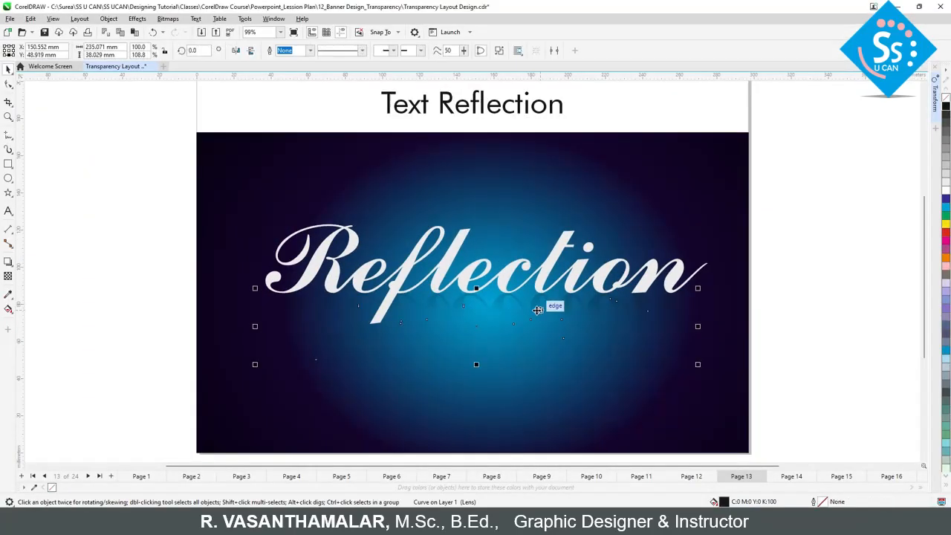
key(space)
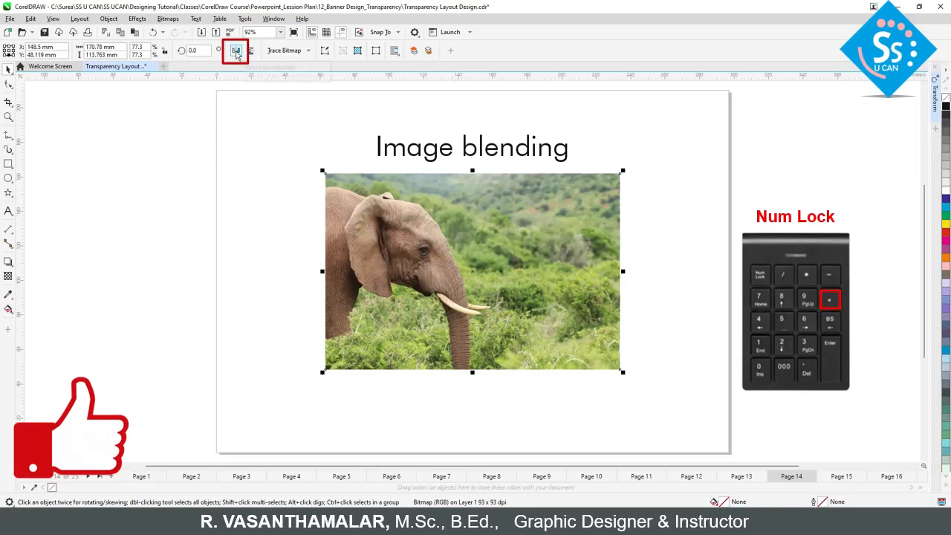
Step: Mirror the duplicated elephant image on page 14 horizontally and place it to the right, overlapping the original's background
click(236, 49)
drag(409, 280, 555, 280)
click(465, 233)
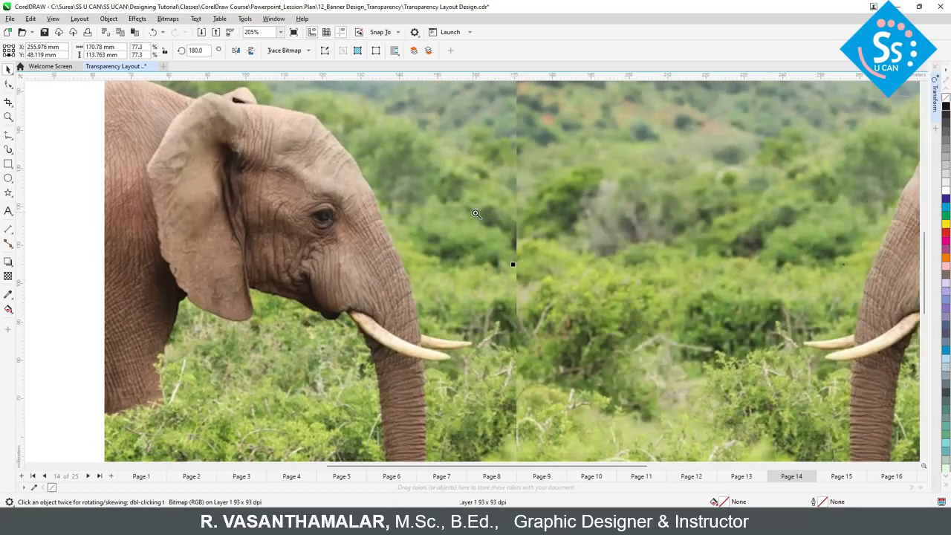
key(F4)
key(F2)
drag(362, 265, 414, 322)
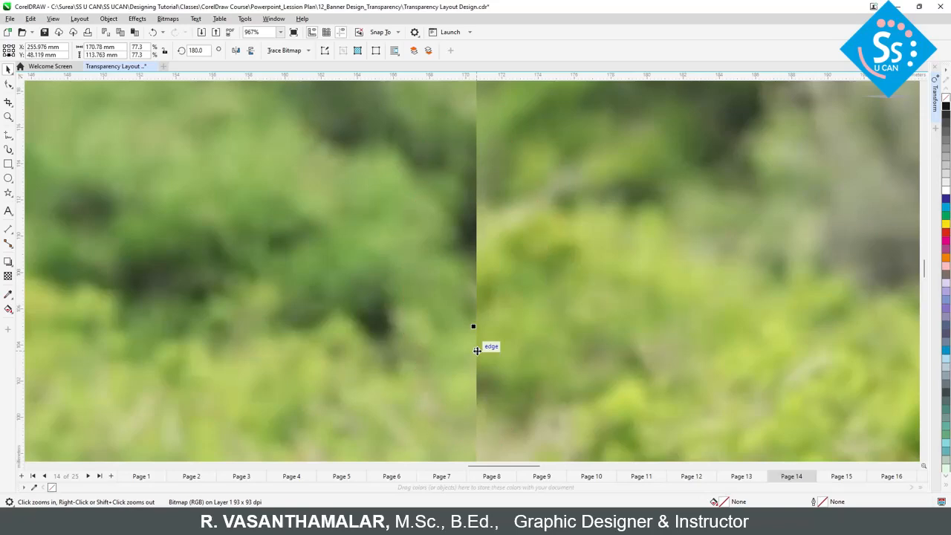
key(F4)
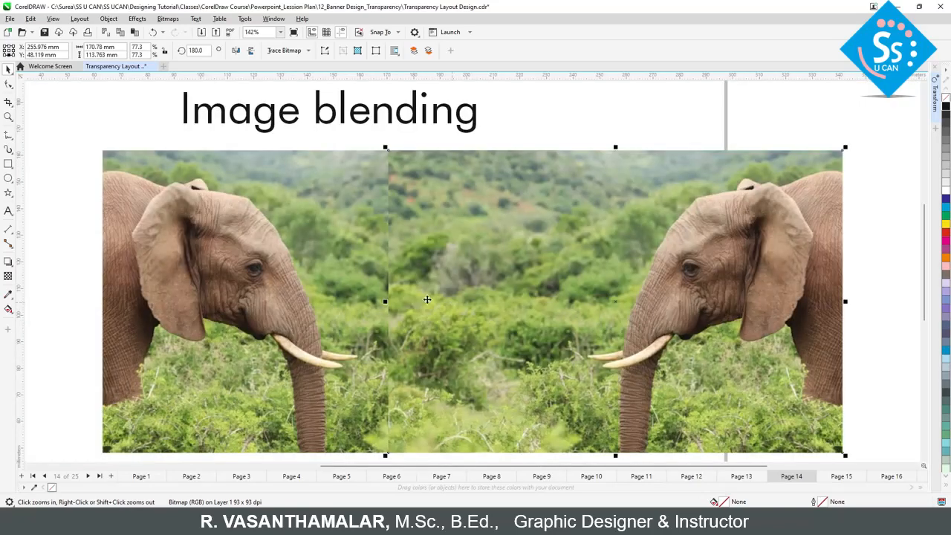
Step: Apply a horizontal fountain transparency to the mirrored elephant image, fading its left edge into the original image
click(10, 277)
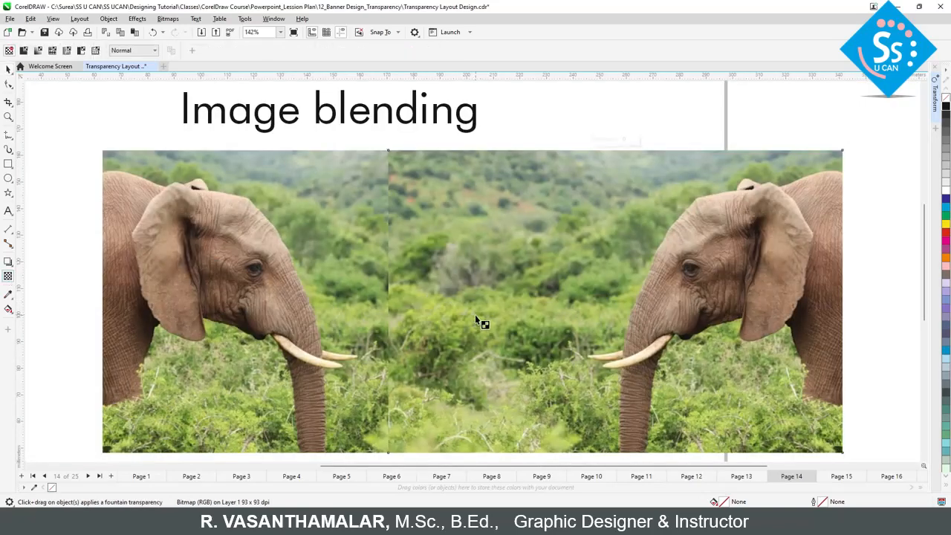
drag(496, 325, 422, 325)
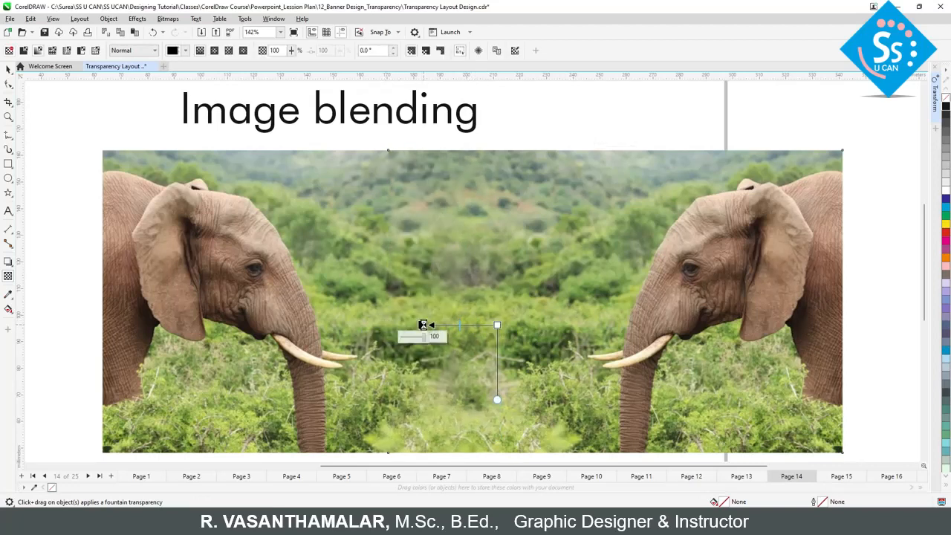
drag(497, 325, 503, 325)
key(space)
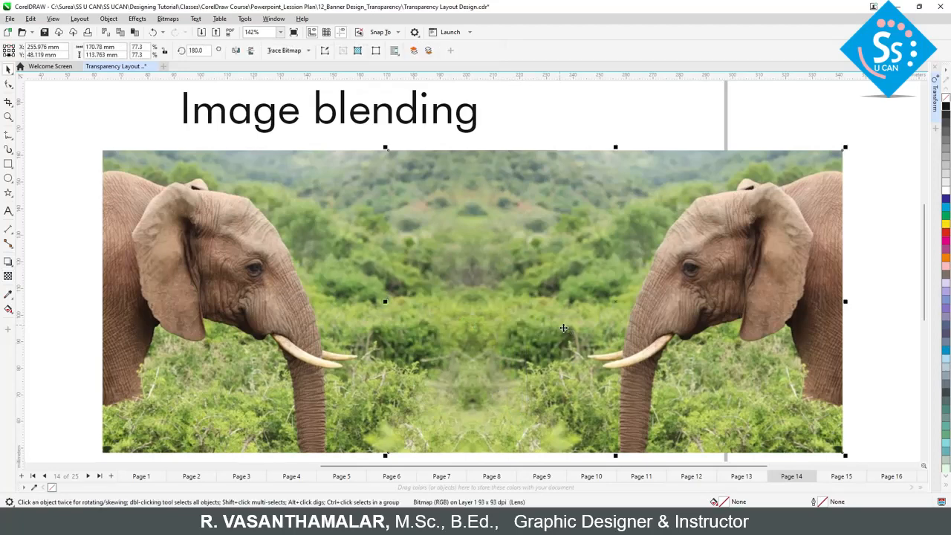
Step: Move the mirrored elephant image closer to the original and shift its transparency gradient right, clear of the original's trunk
drag(666, 342, 558, 357)
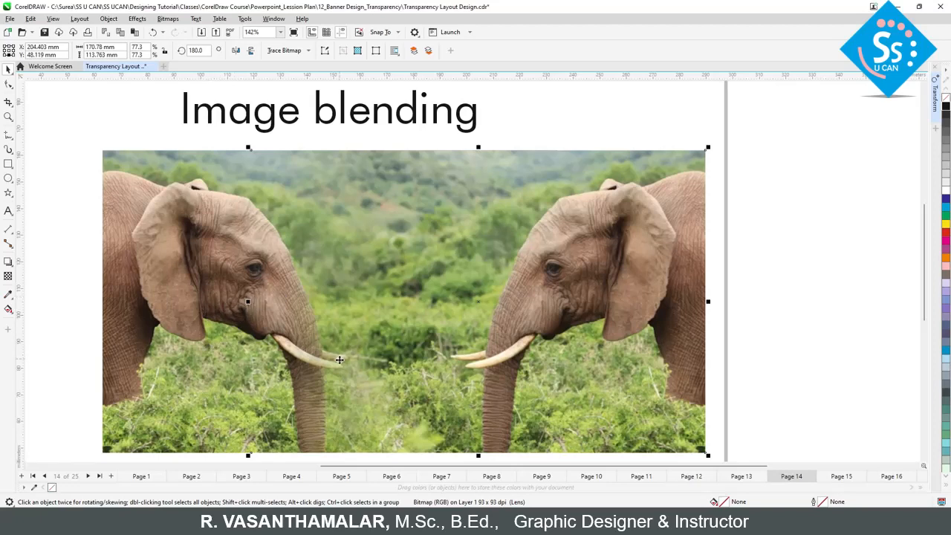
key(space)
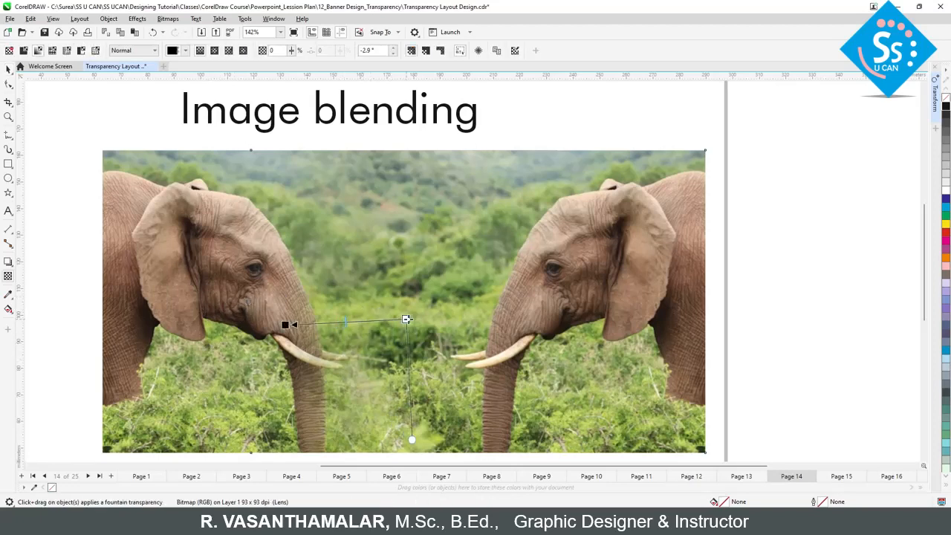
drag(286, 325, 357, 320)
drag(408, 319, 427, 318)
key(space)
Step: Nudge the mirrored elephant further left and readjust both ends of its transparency gradient between the two trunks
drag(539, 355, 511, 358)
key(space)
drag(385, 318, 408, 318)
drag(315, 320, 346, 319)
key(space)
shift+click(275, 329)
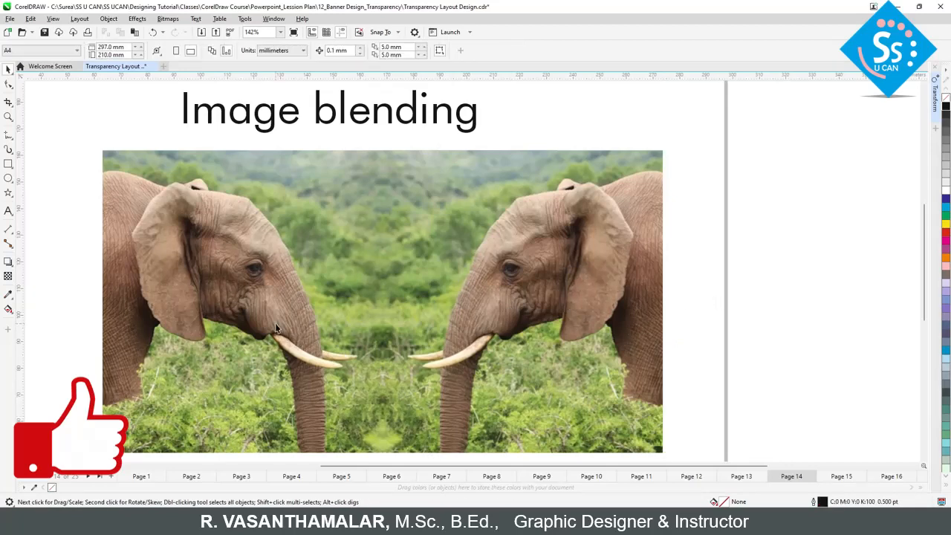
Step: Group the two blended elephant images, centre them under the "Image blending" heading and preview the page full screen
shift+click(276, 329)
shift+click(156, 252)
key(ctrl+g)
key(c)
scroll(156, 253, left, 2)
key(F9)
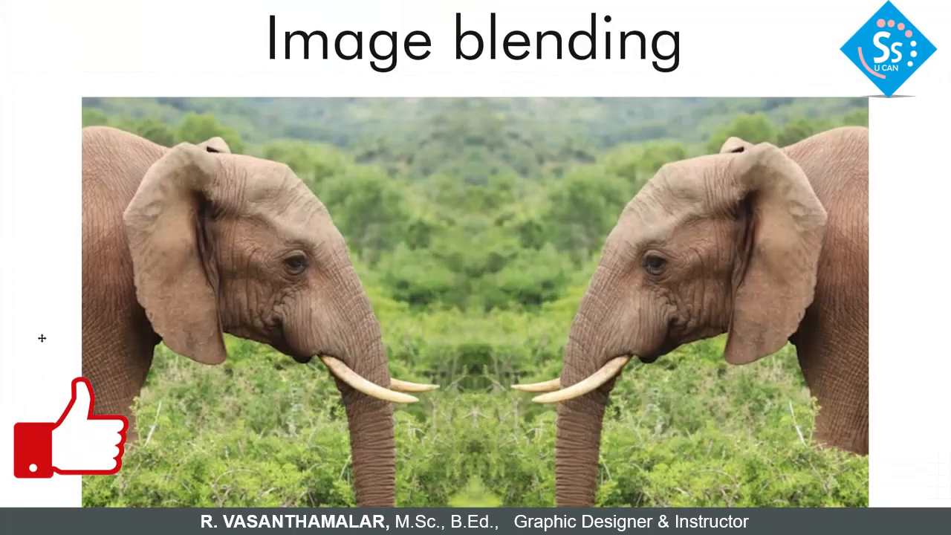